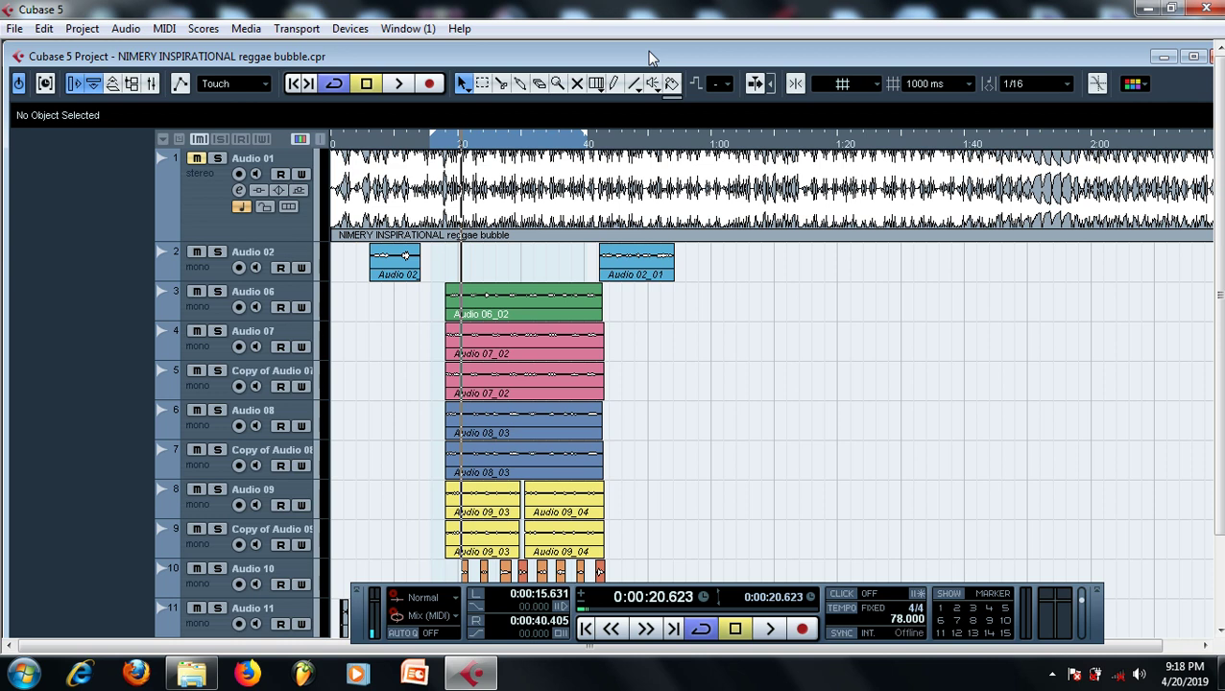
Extend the end of the loop range to 0:00:42.225 on the timeline.
key("h")
key("h")
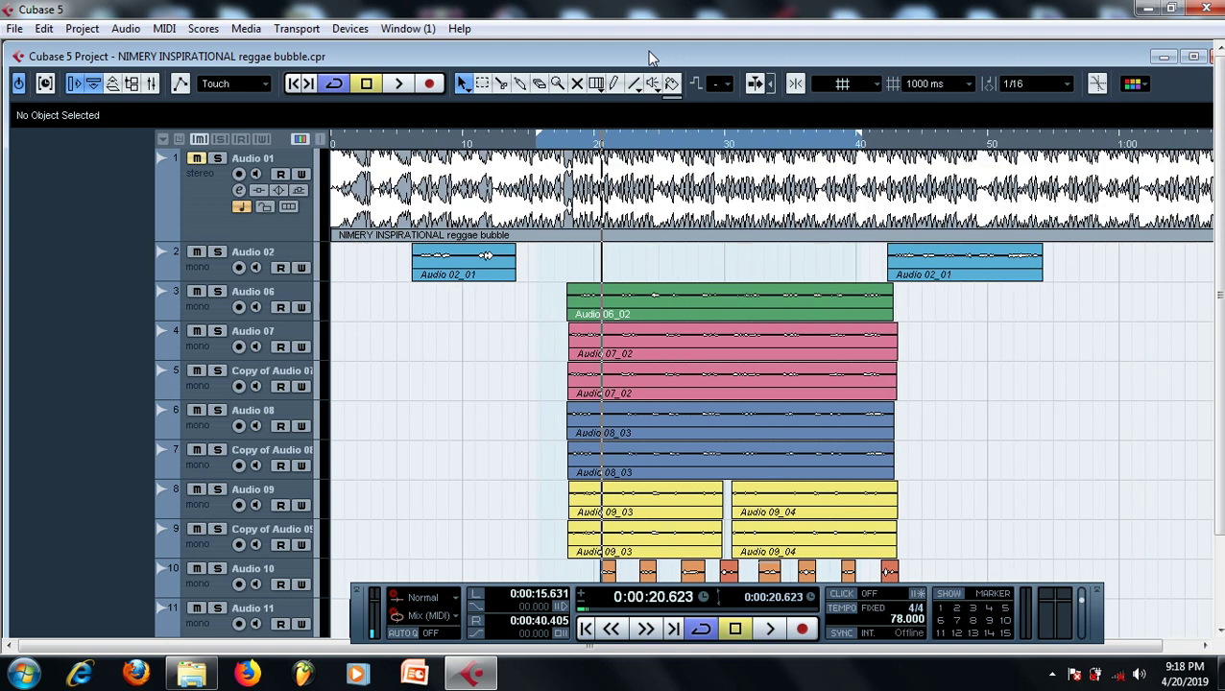
key("g")
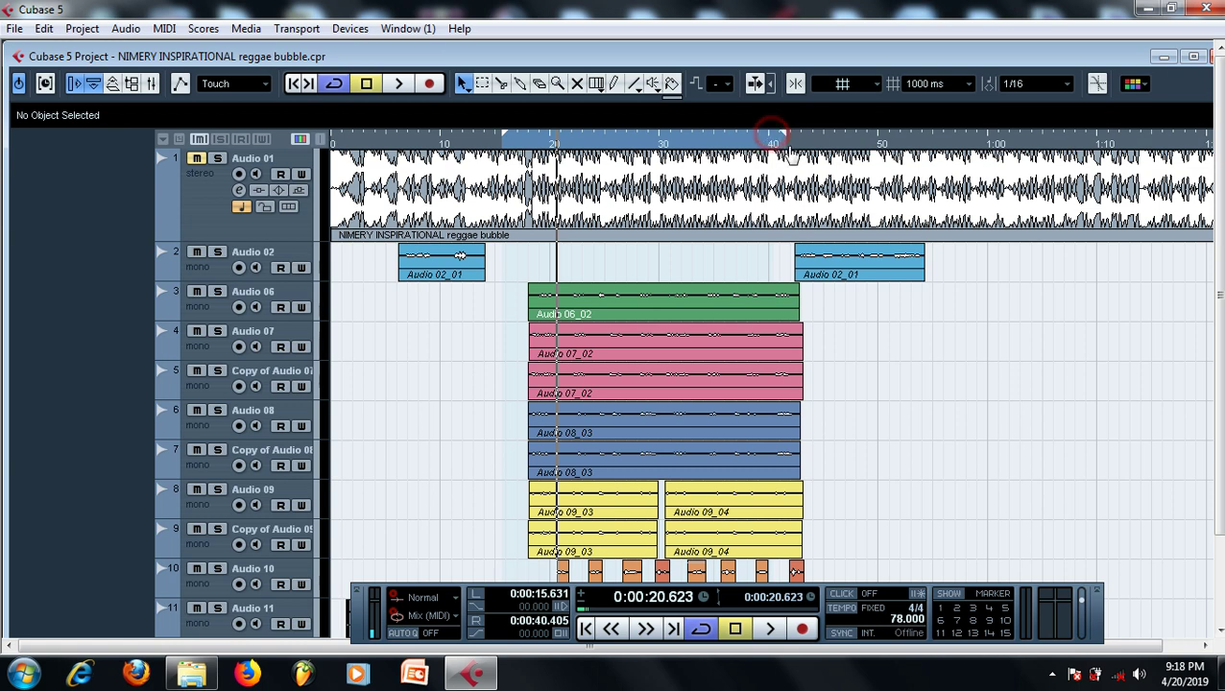
left_click_drag(772, 132, 789, 135)
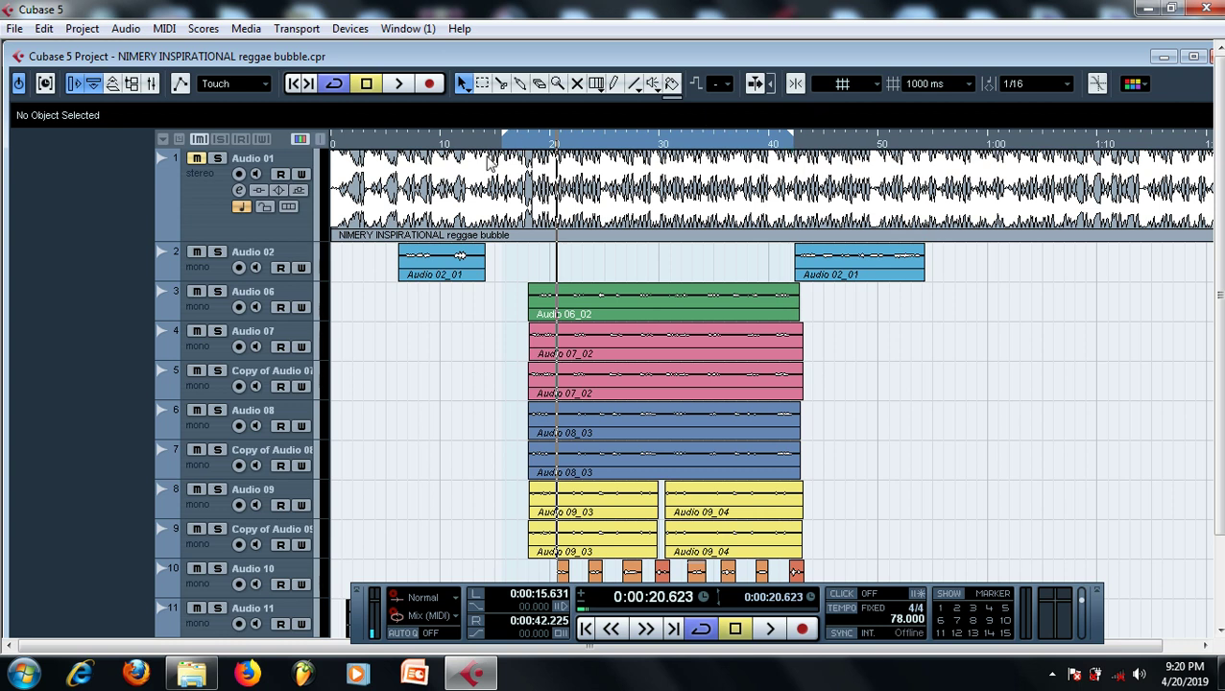
Unmute the Audio 01 backing track and play the project from near the start of the loop range.
key("F3")
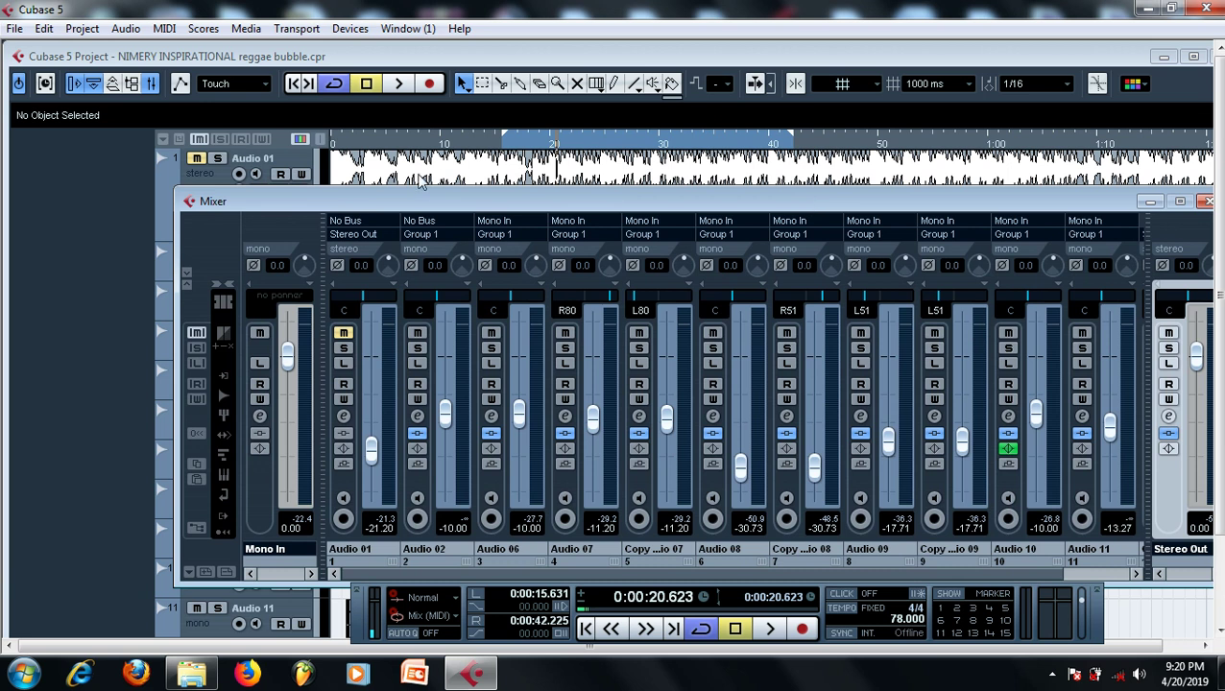
left_click(192, 165)
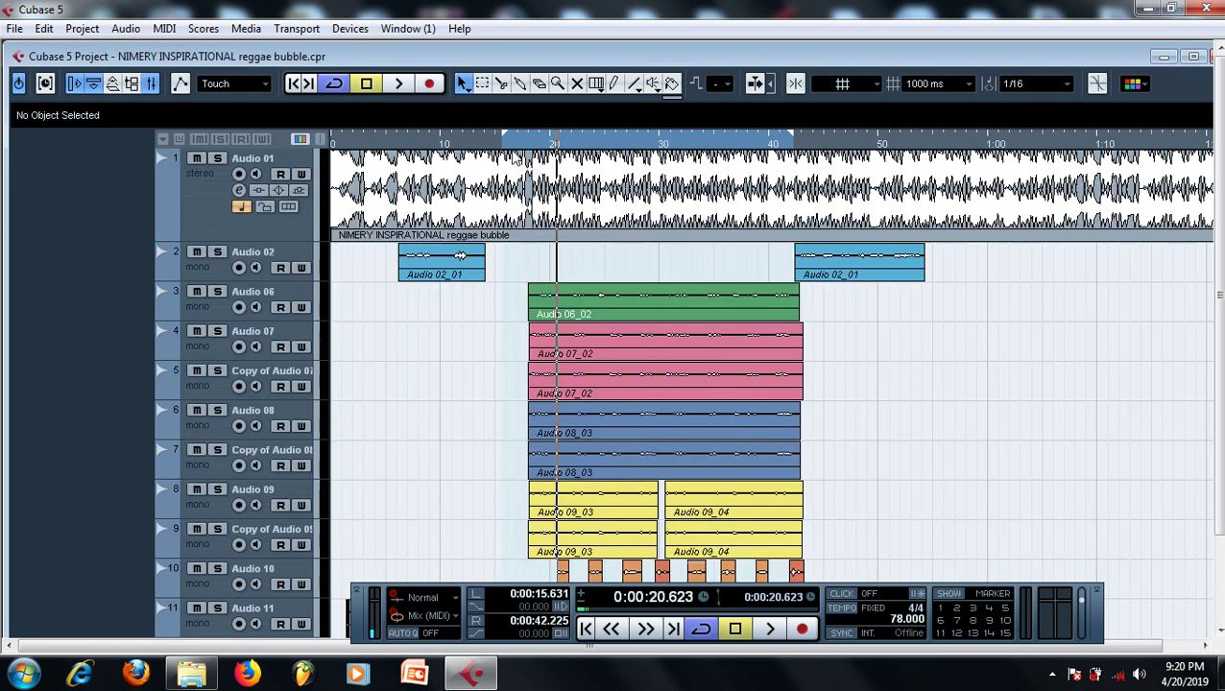
key("space")
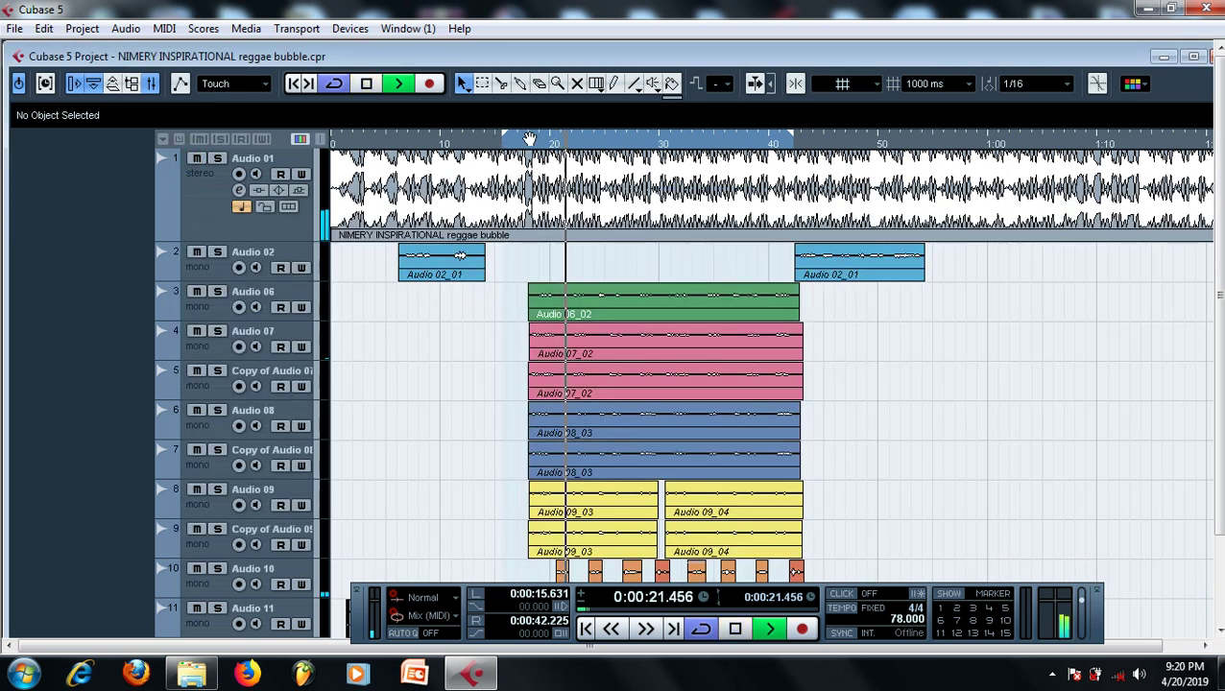
left_click(504, 142)
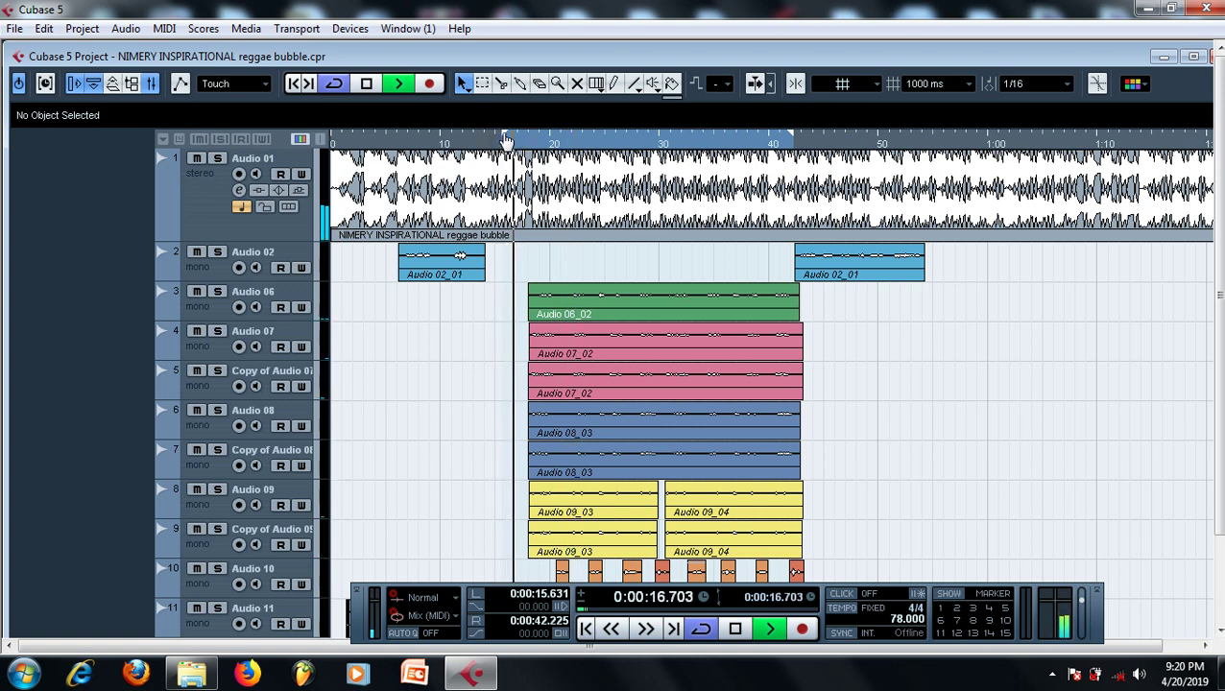
Move the loop start back to 0:00:05.597, just before the first Audio 02 clip, and play from there.
left_click_drag(507, 140, 394, 136)
left_click(393, 142)
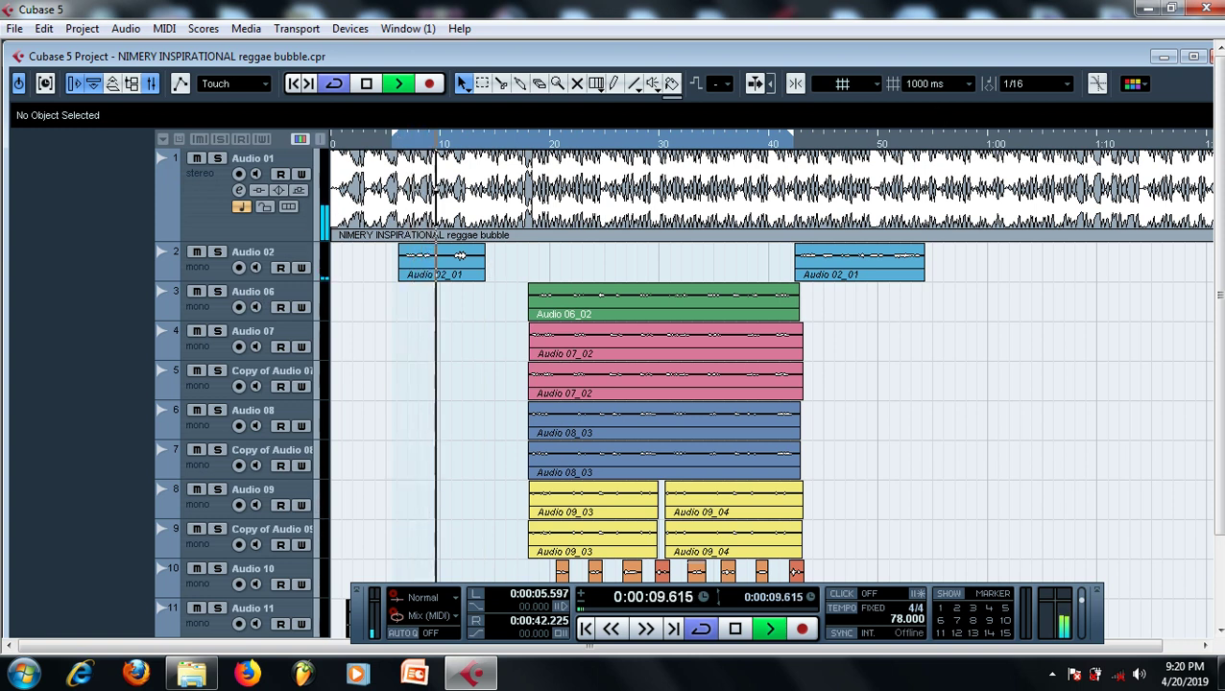
key("space")
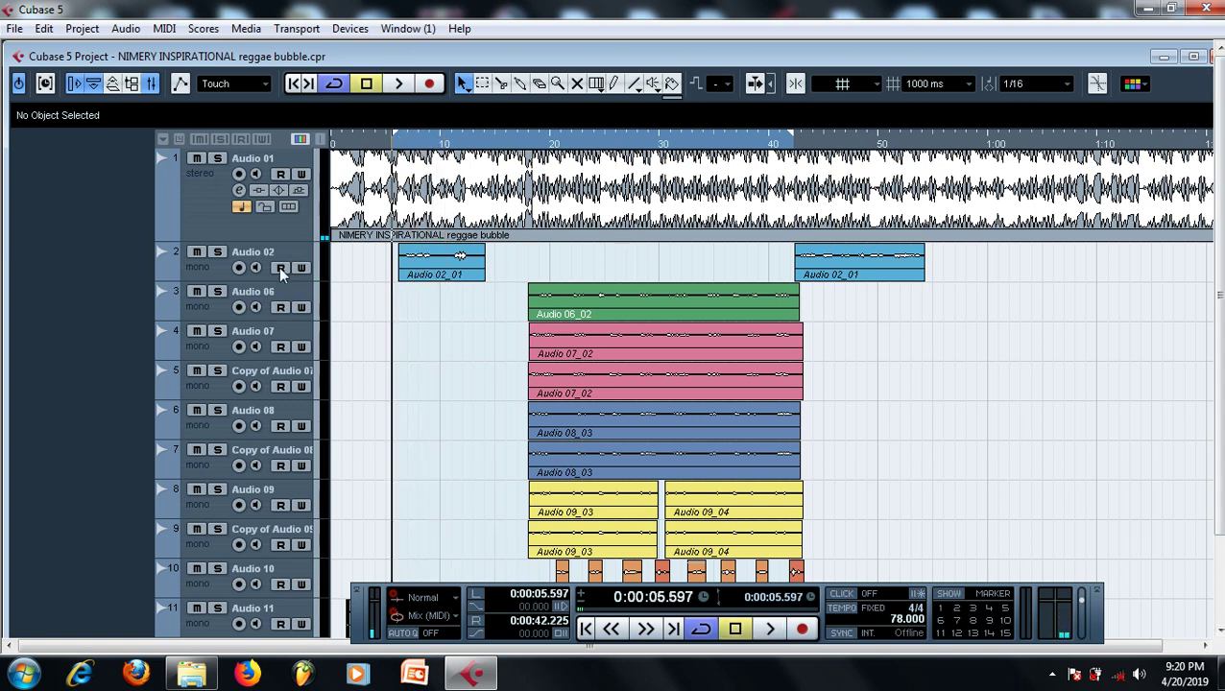
Lower the Audio 01 track volume to -25.56 dB, resume playback and maximize the project window.
left_click(207, 208)
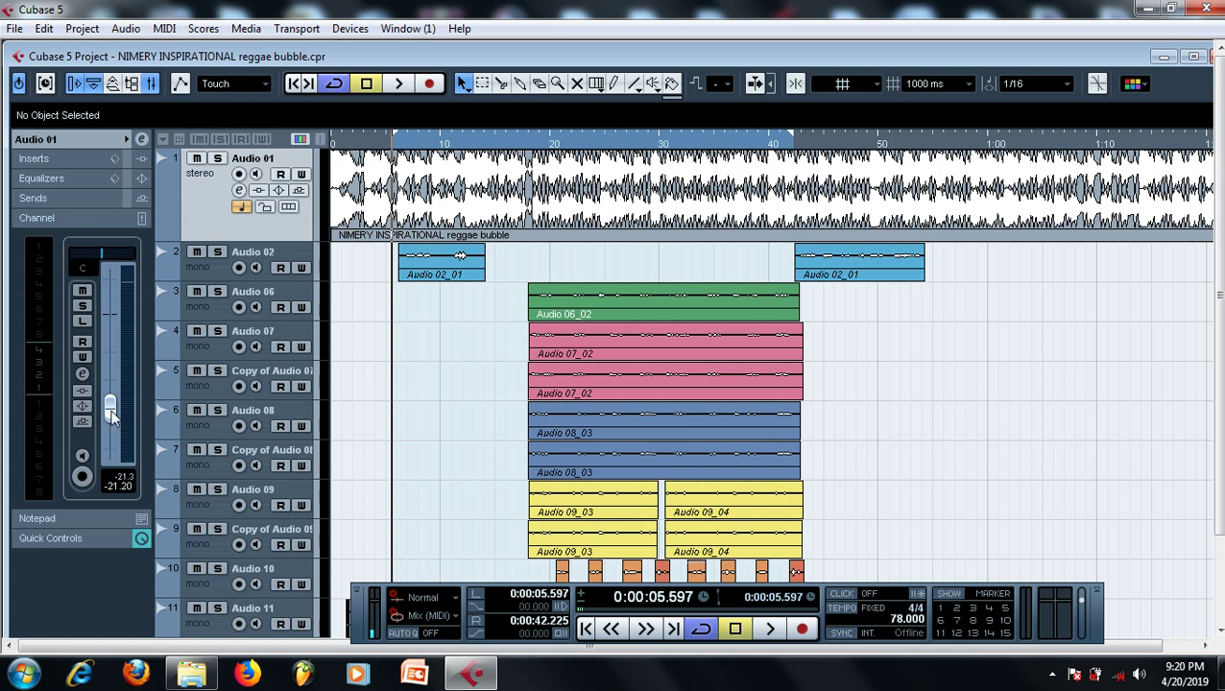
left_click_drag(111, 410, 110, 416)
key("space")
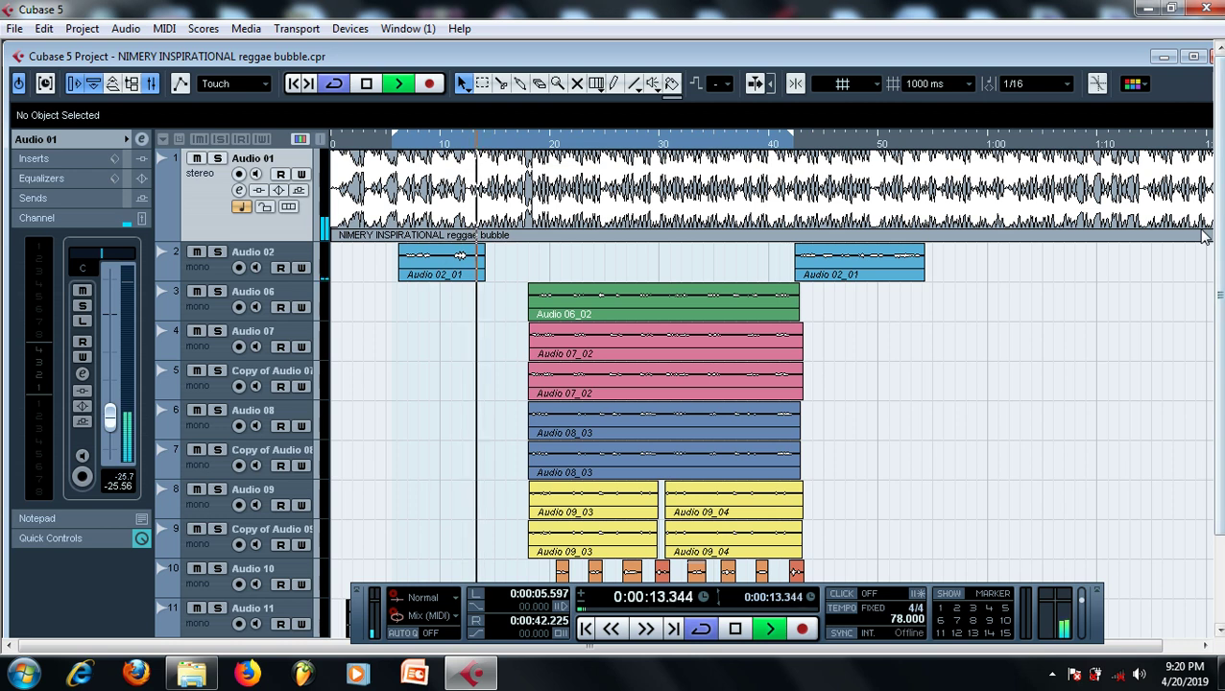
left_click(1194, 56)
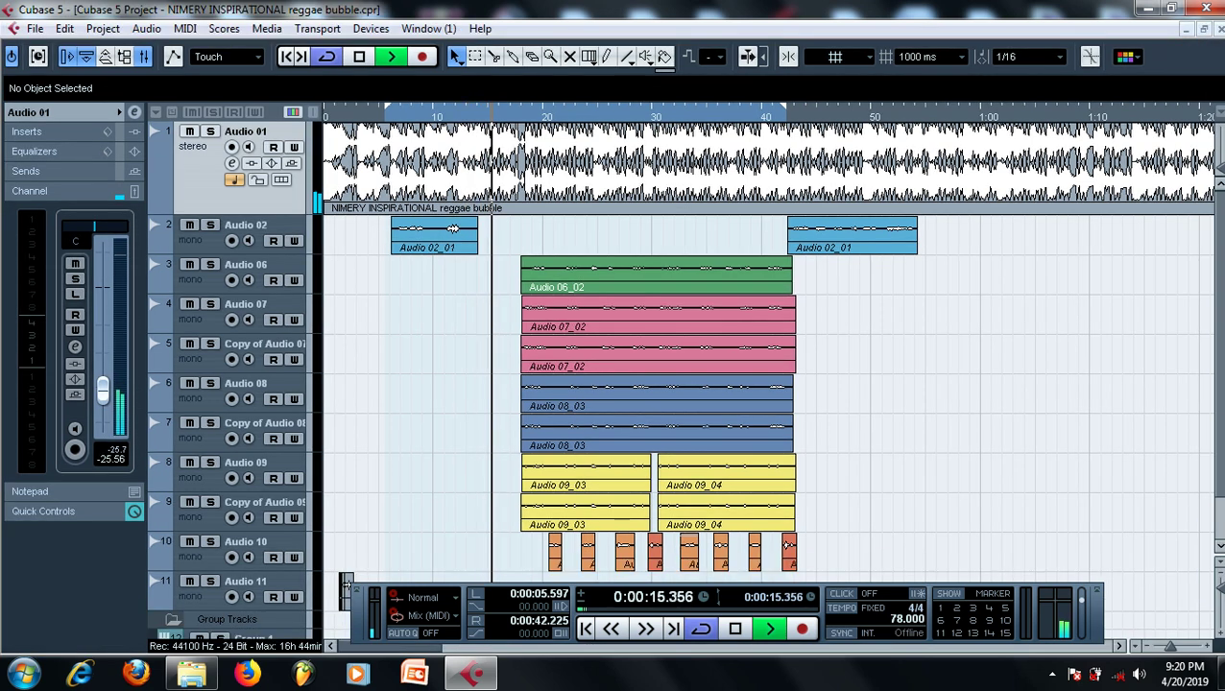
Set the loop range from 0:00:17.202 to 0:00:53.830 and display the Group 1 channel during playback.
scroll(345, 581, "down", 2)
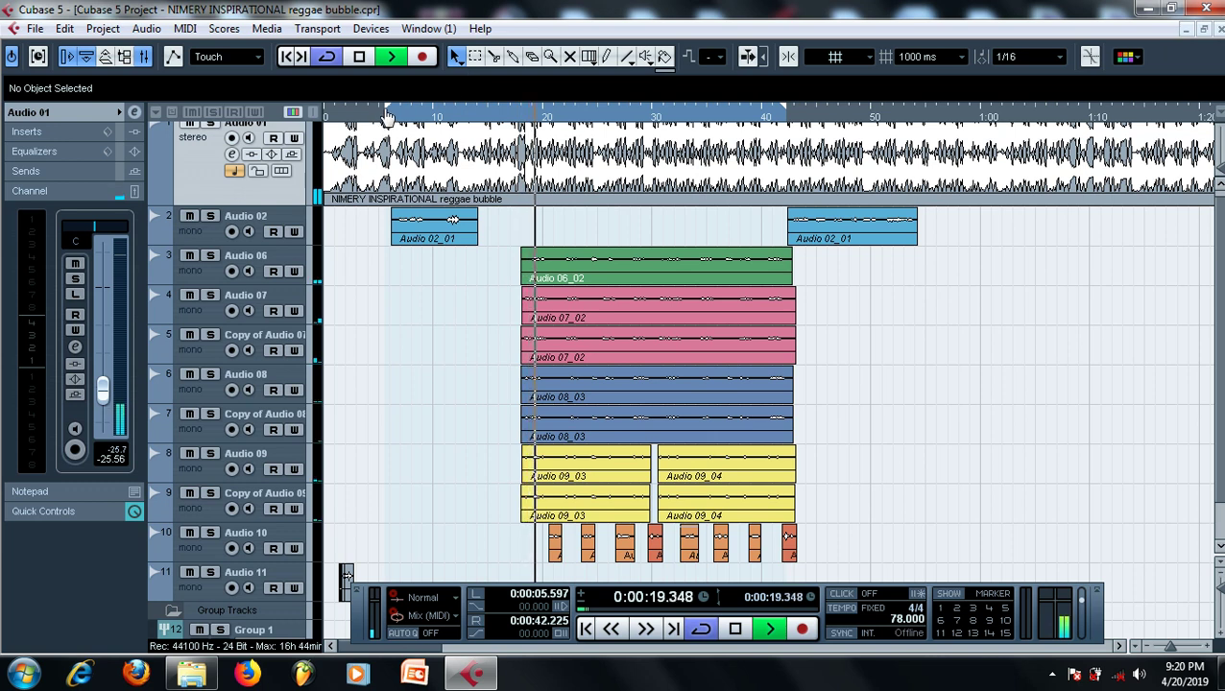
left_click_drag(387, 115, 511, 118)
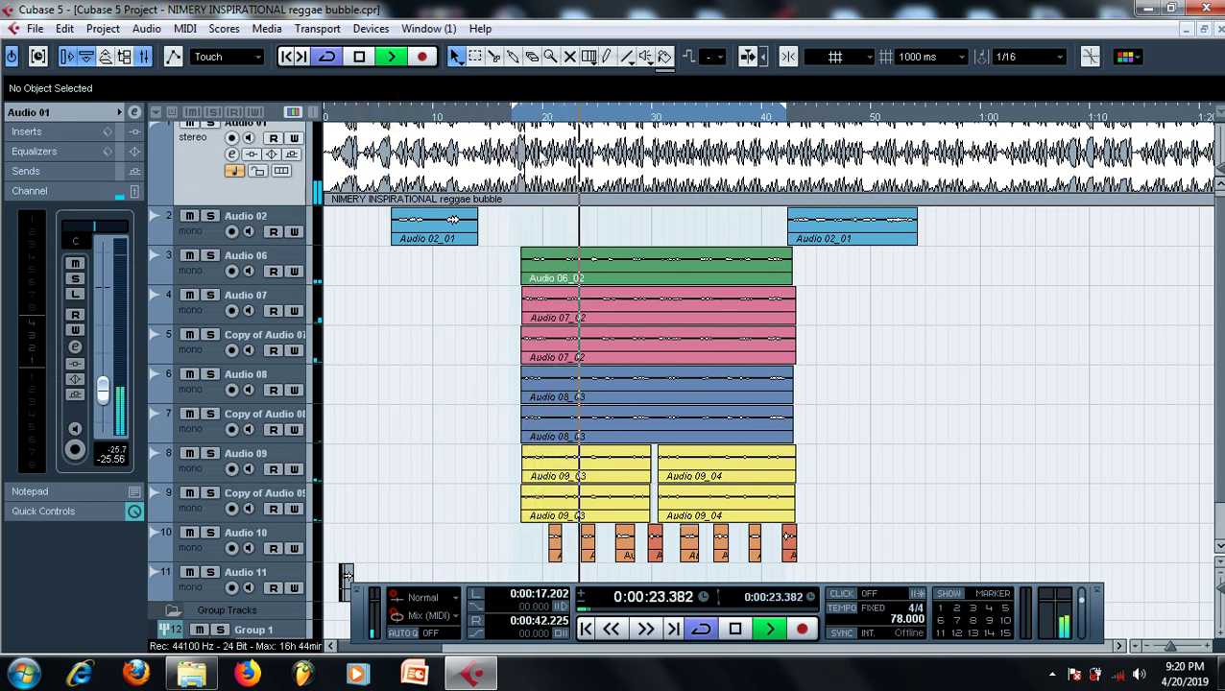
scroll(1211, 317, "down", 1)
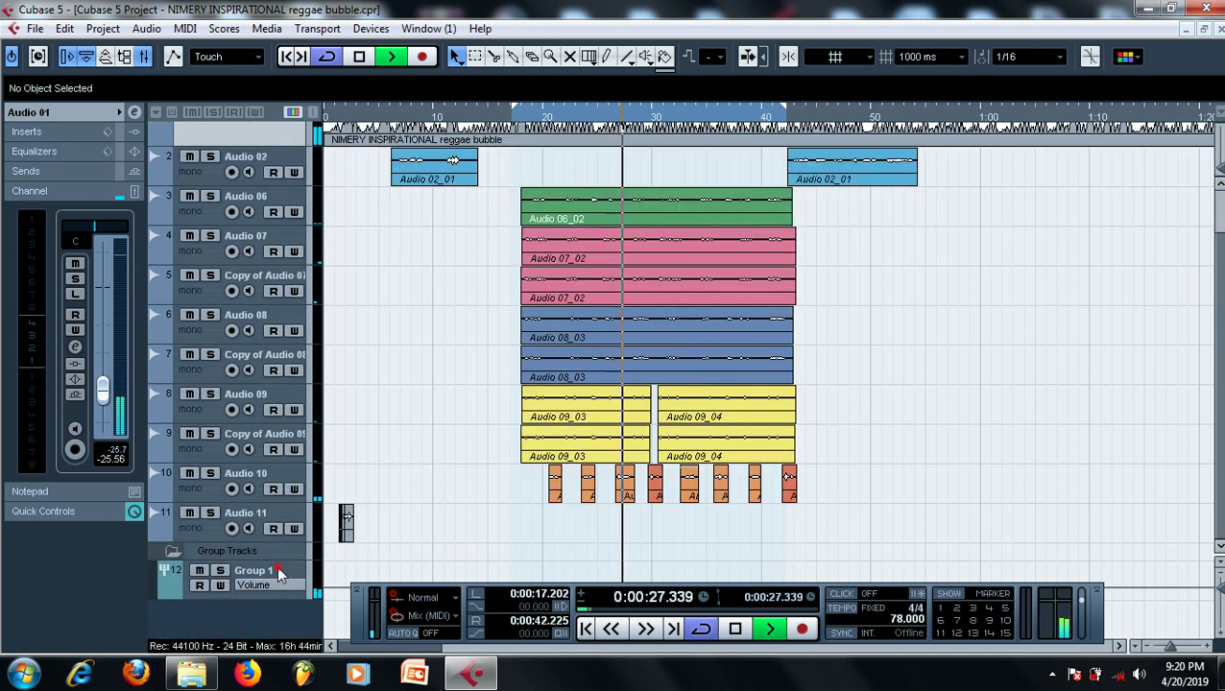
left_click(278, 568)
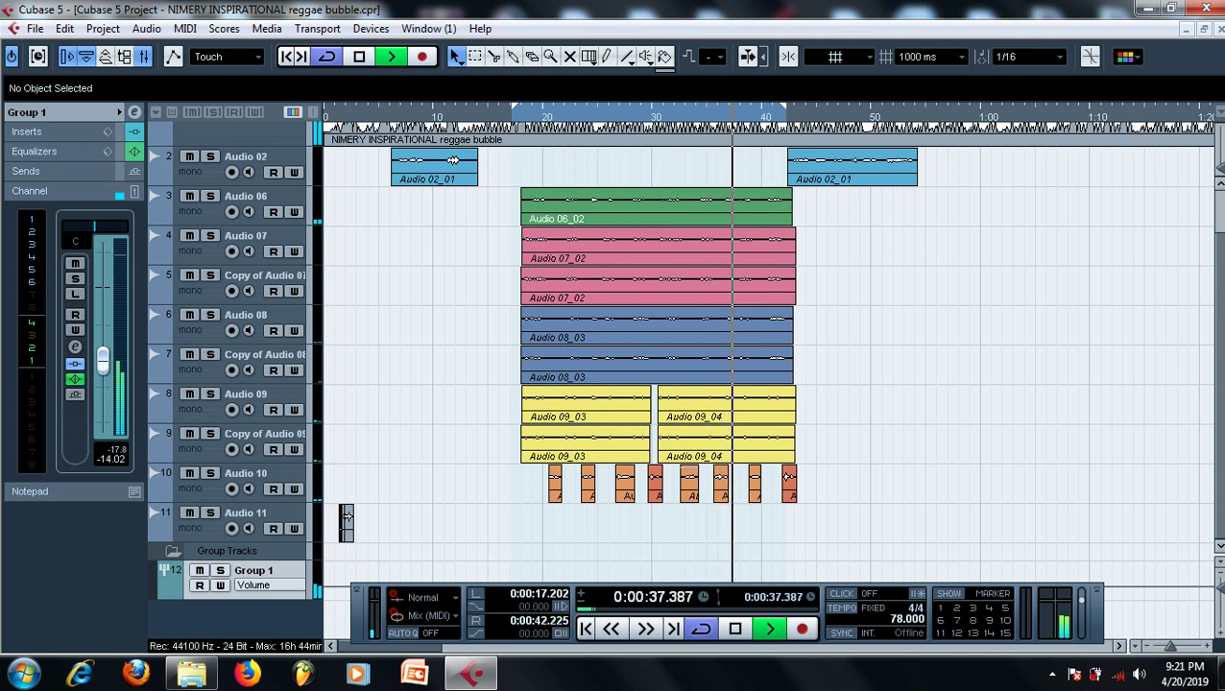
scroll(566, 135, "up", 2)
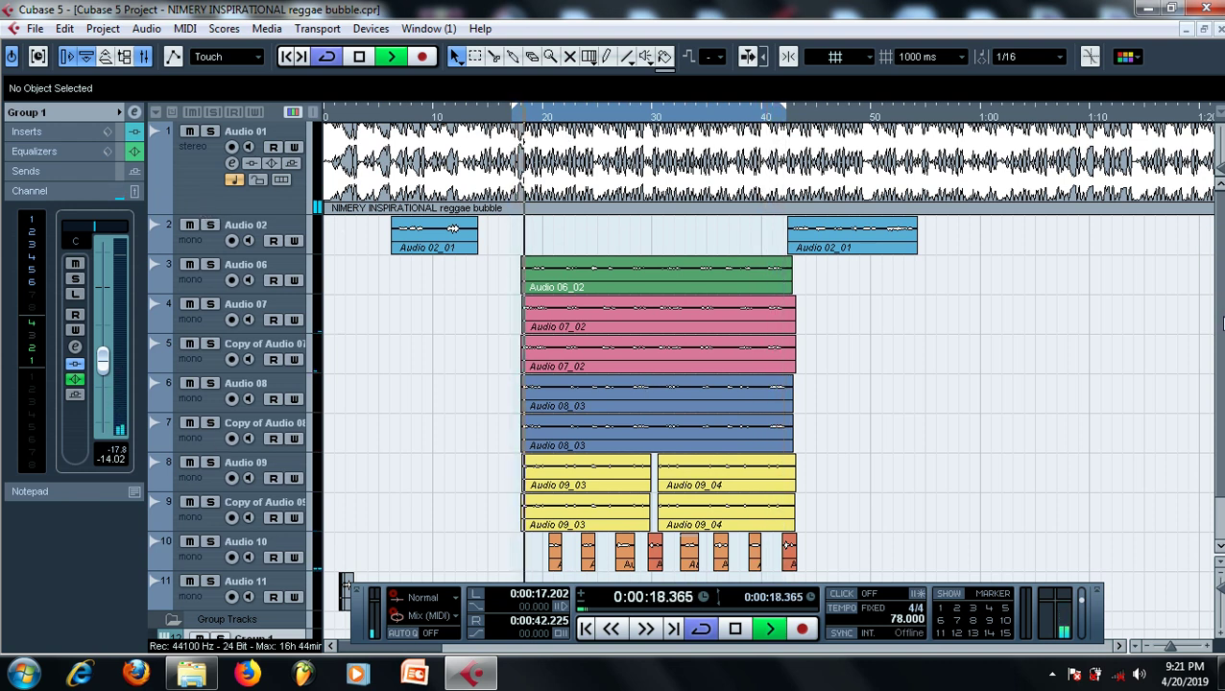
left_click_drag(784, 108, 914, 136)
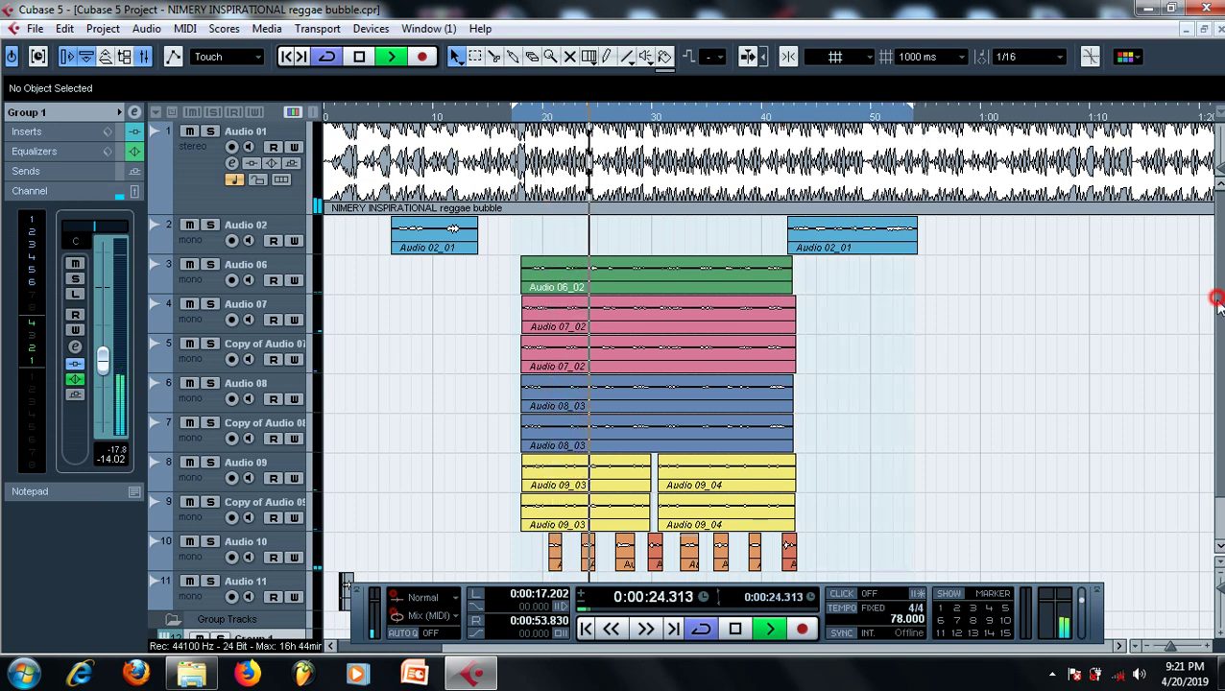
Raise the Audio 02 track volume to -7.68 dB and stop playback.
left_click_drag(1217, 300, 1217, 384)
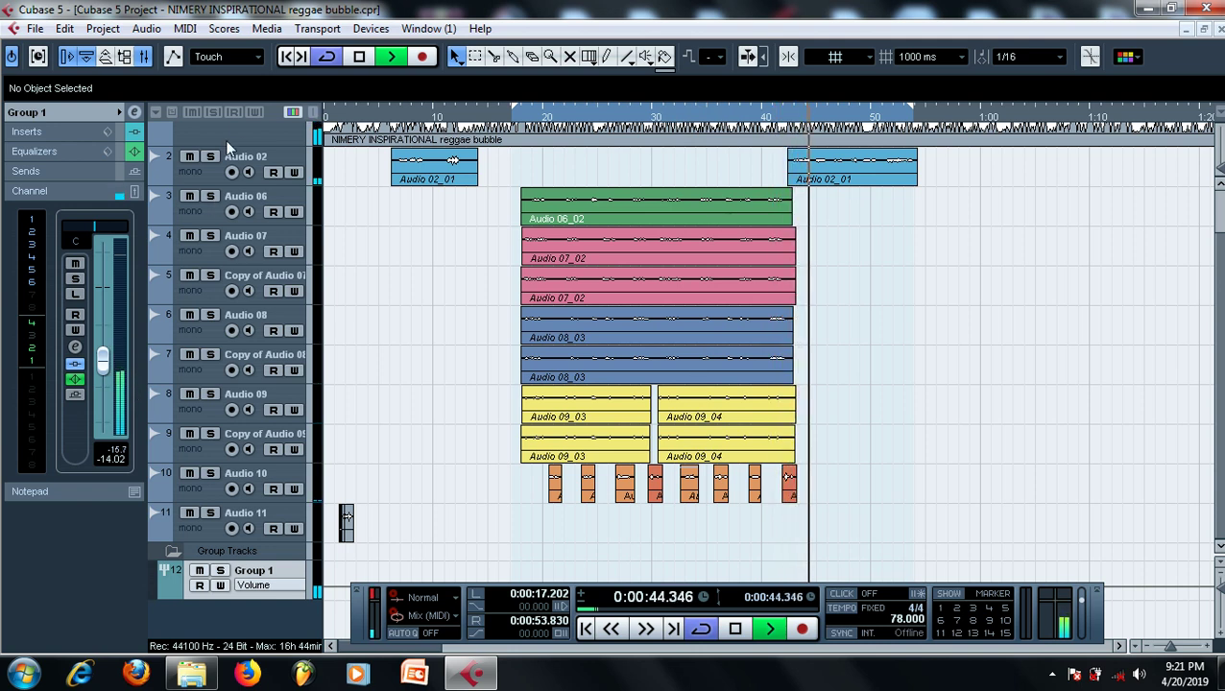
left_click(196, 179)
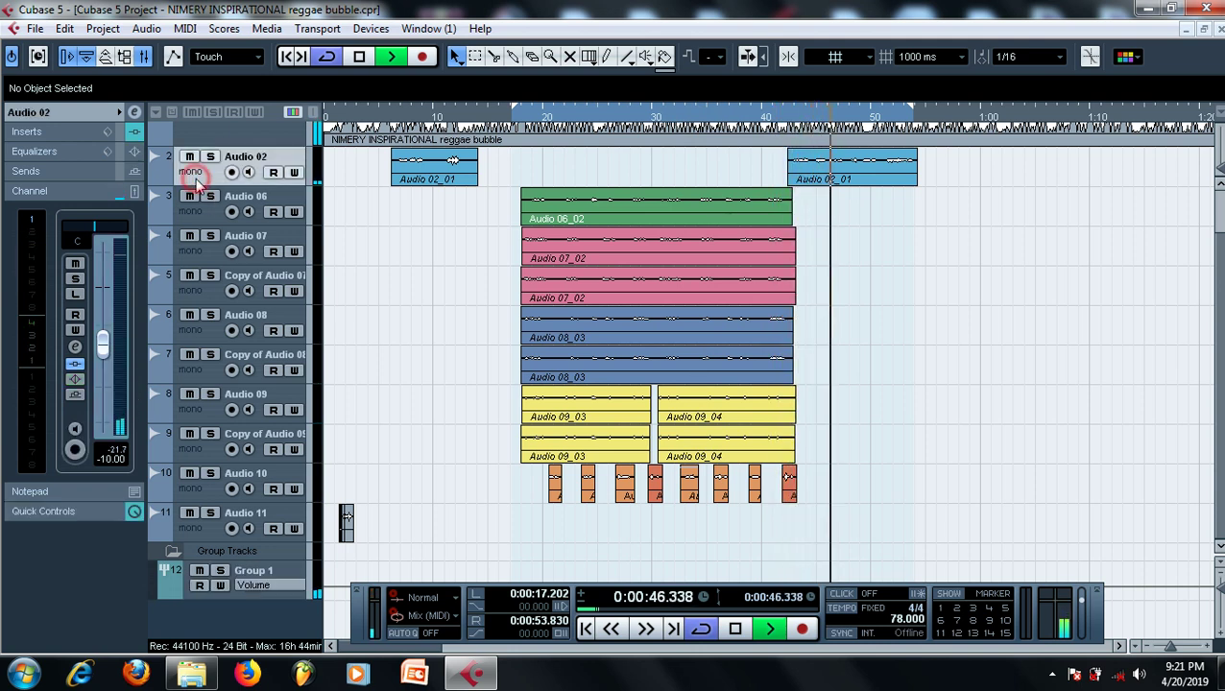
left_click_drag(104, 342, 104, 338)
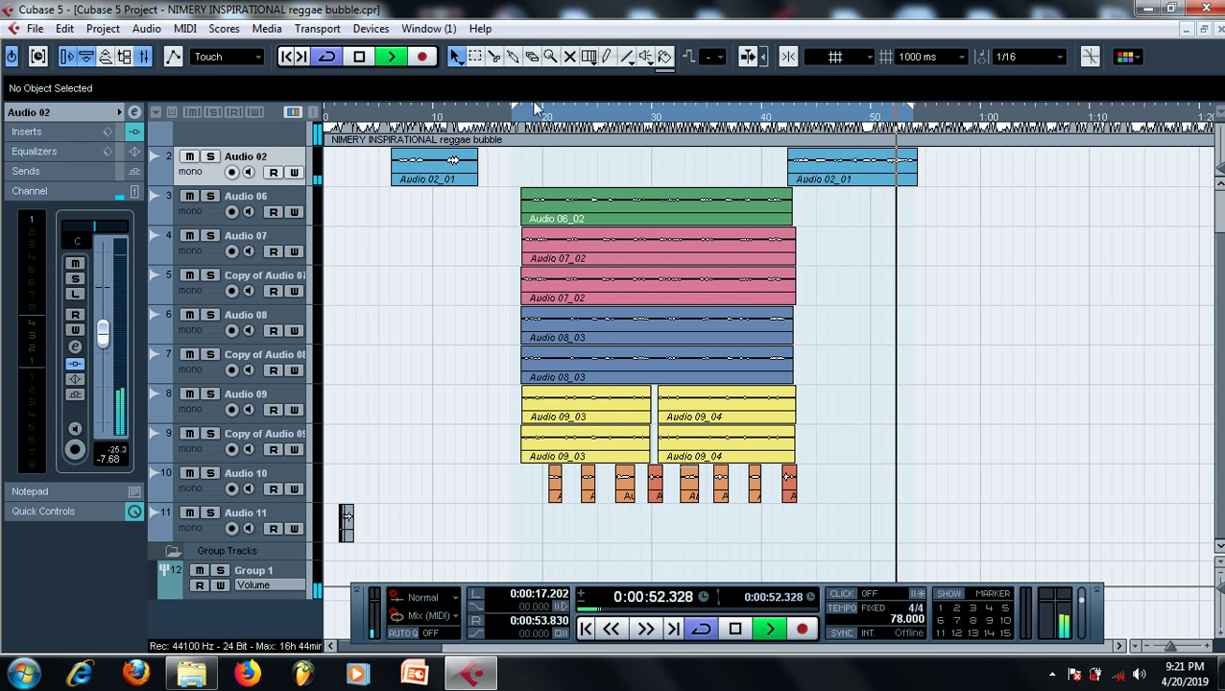
key("space")
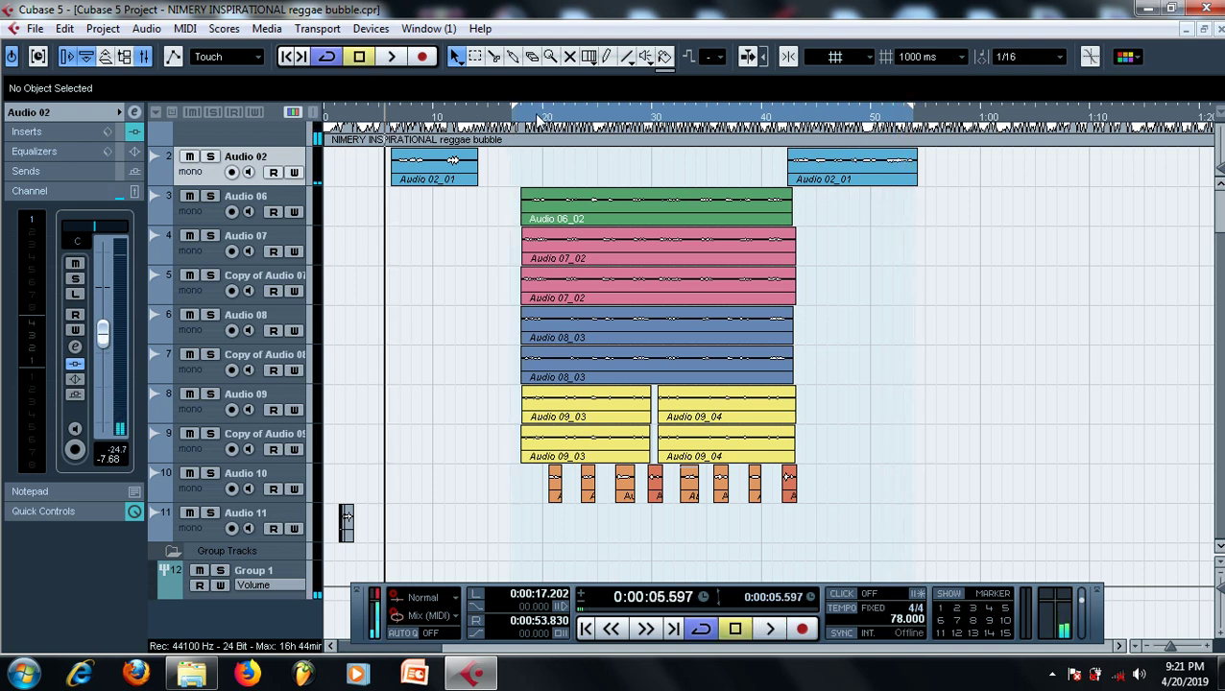
Set the loop range from 0:00:17.449 to 0:00:42.225 and place the playback cursor at 0:00:18.190.
left_click_drag(908, 109, 789, 135)
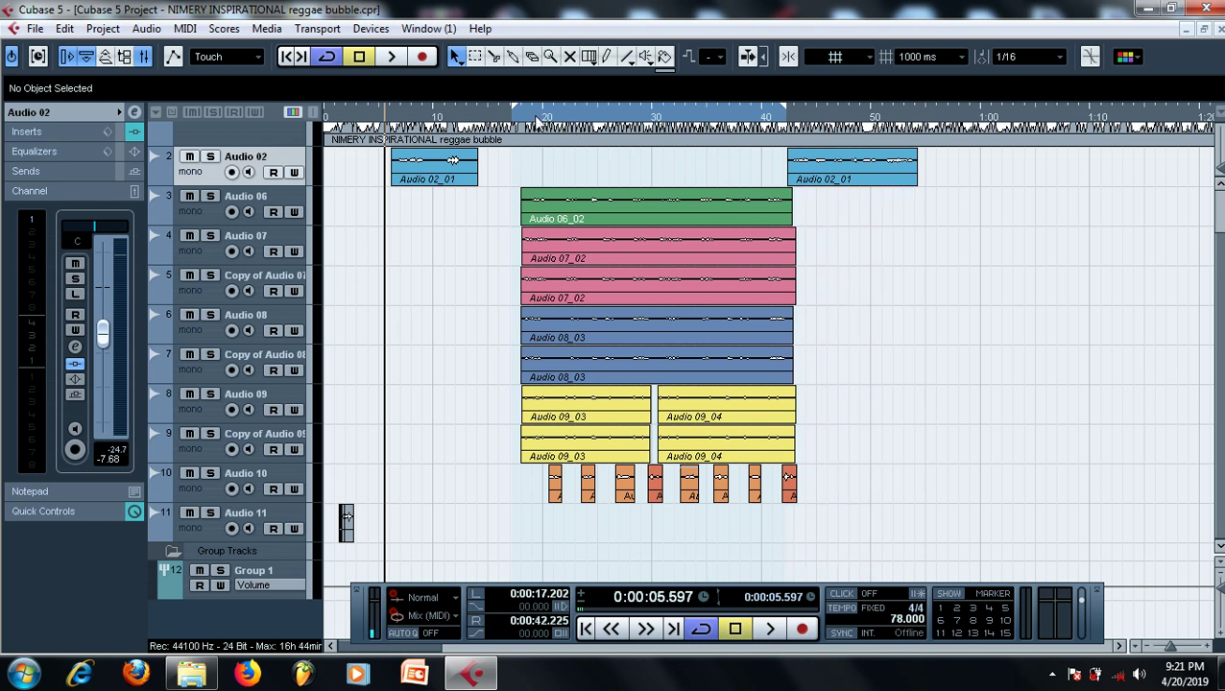
left_click(523, 116)
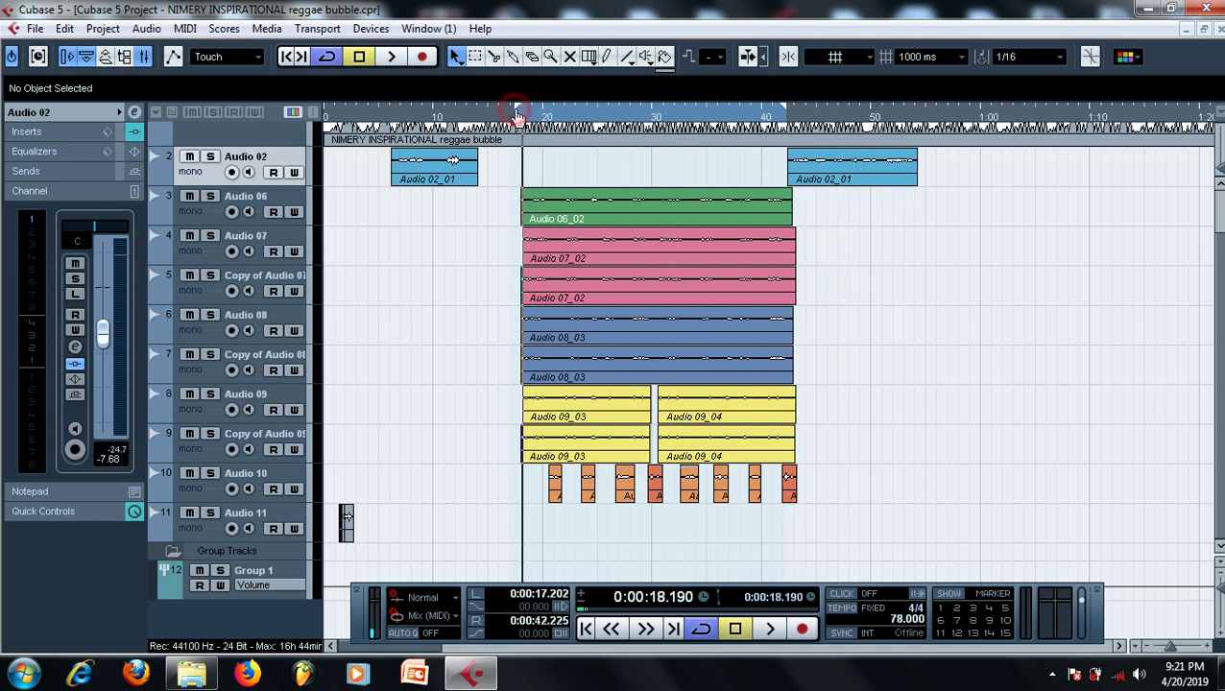
left_click_drag(517, 116, 518, 116)
Open the Mixer, reposition it so all channels fit, and open the Stereo Out channel settings.
key("F3")
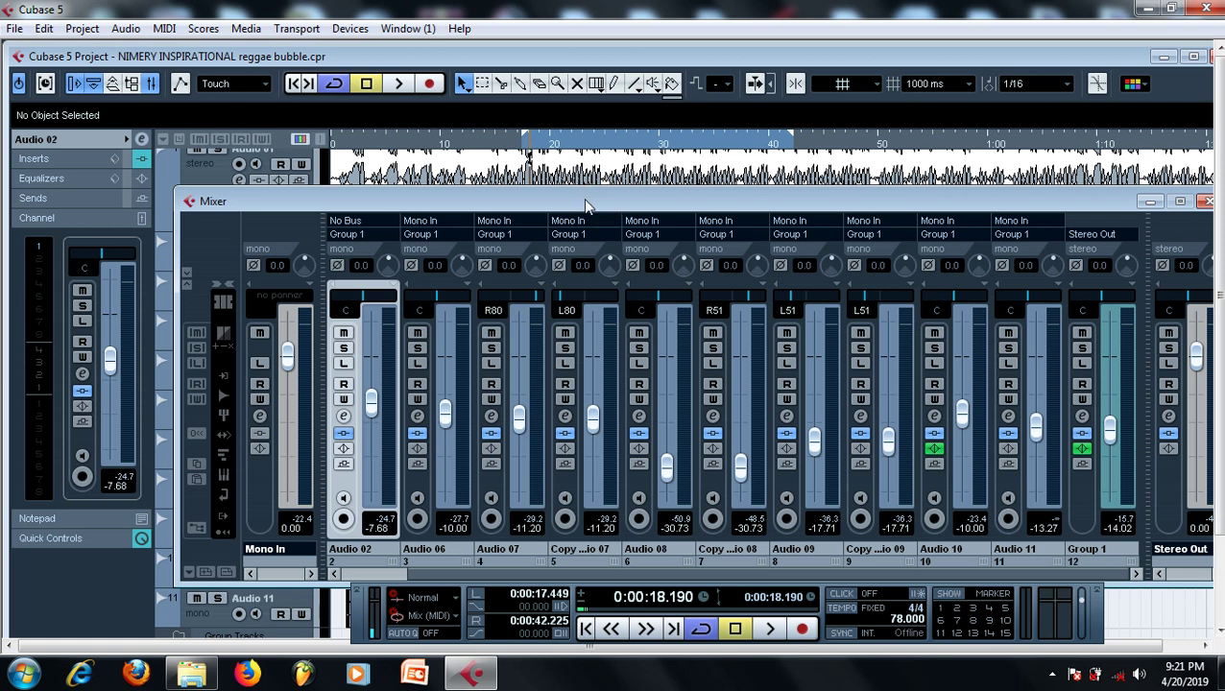
left_click_drag(585, 199, 521, 154)
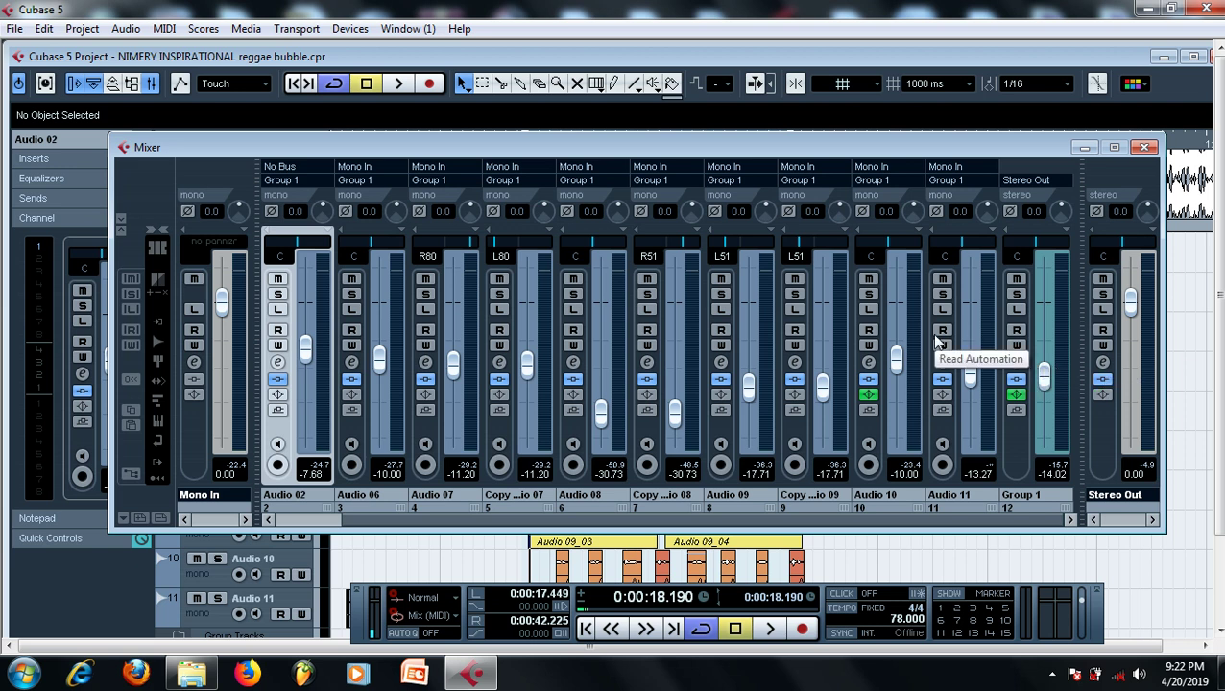
left_click(1102, 363)
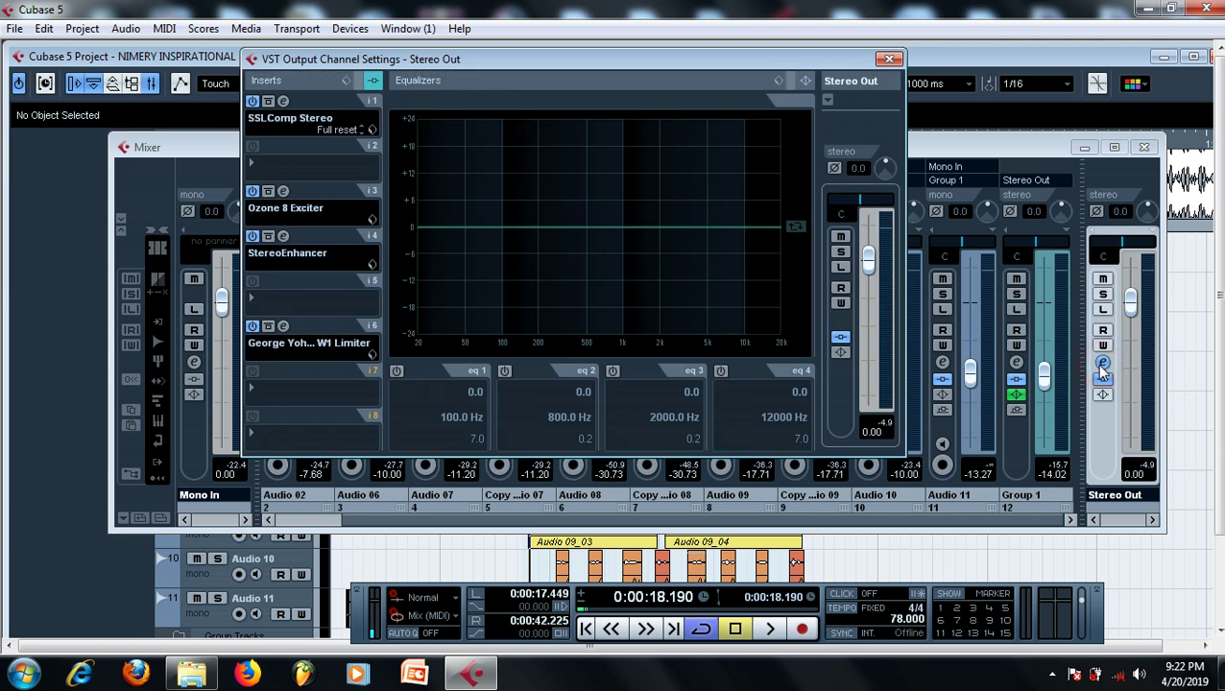
Set the threshold of the W1 Limiter on Stereo Out to 0 dB and audition the mix.
left_click(284, 327)
left_click(375, 167)
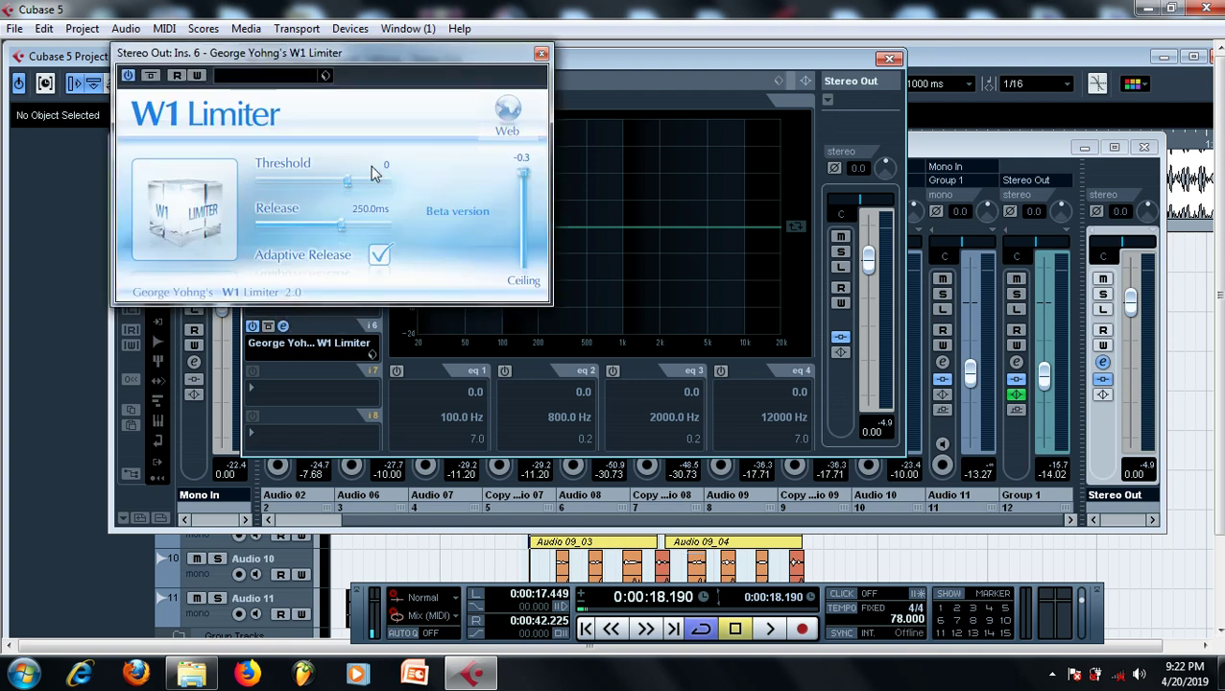
type("0")
key("Return")
key("space")
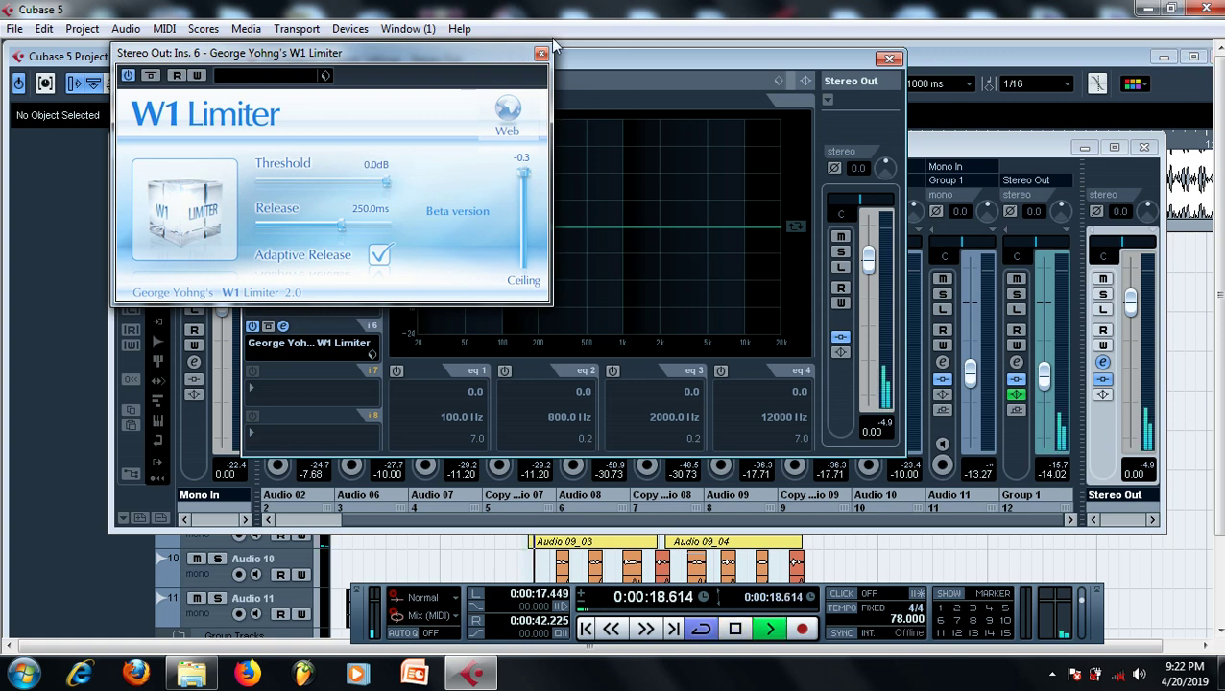
left_click(541, 52)
key("space")
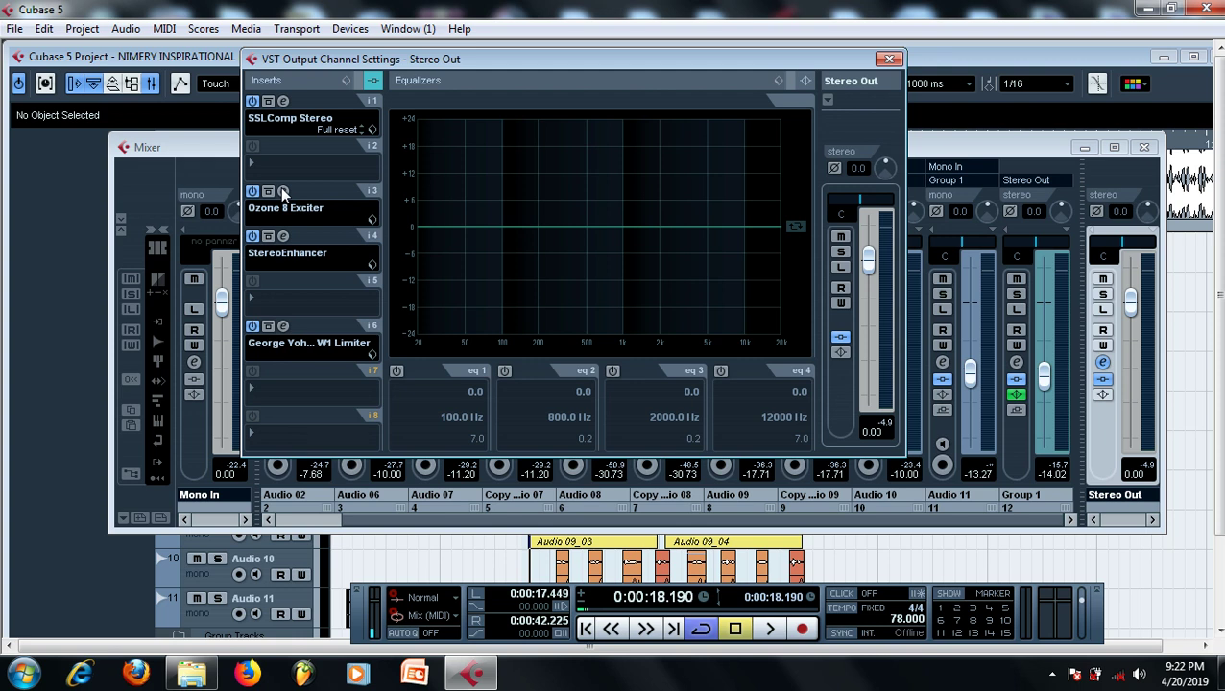
left_click(282, 326)
left_click(284, 328)
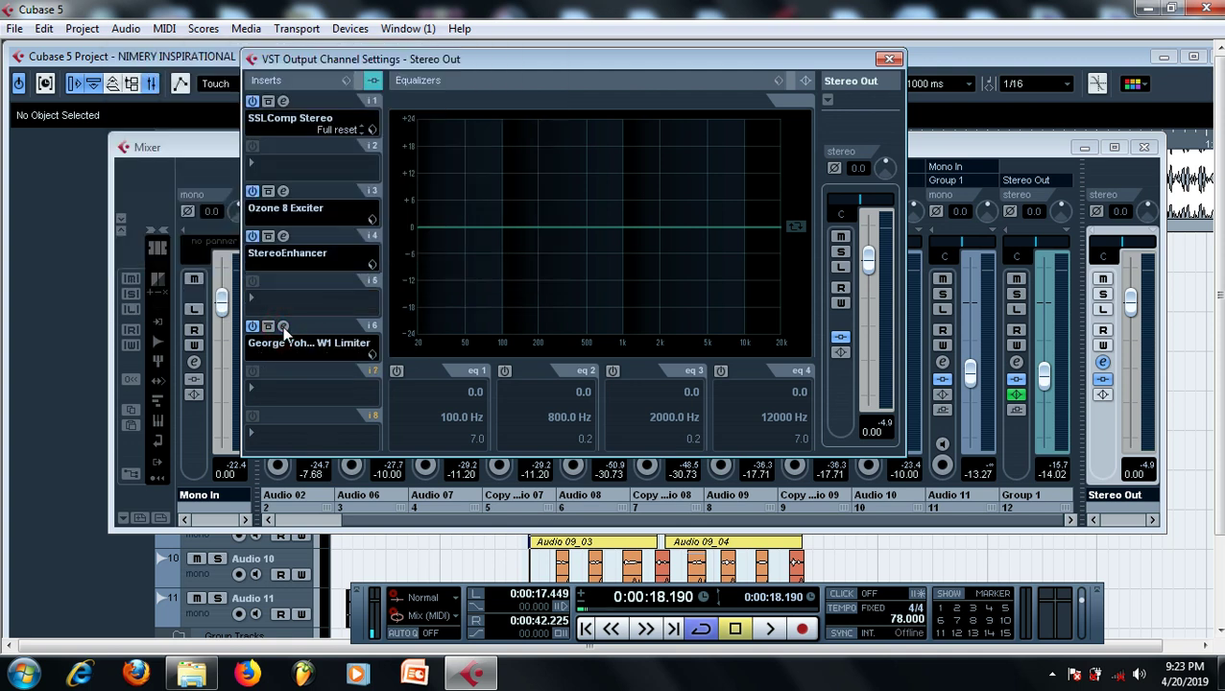
Insert the TRackS3 plug-in in Stereo Out insert slot 5 and move its window fully into view.
left_click(270, 304)
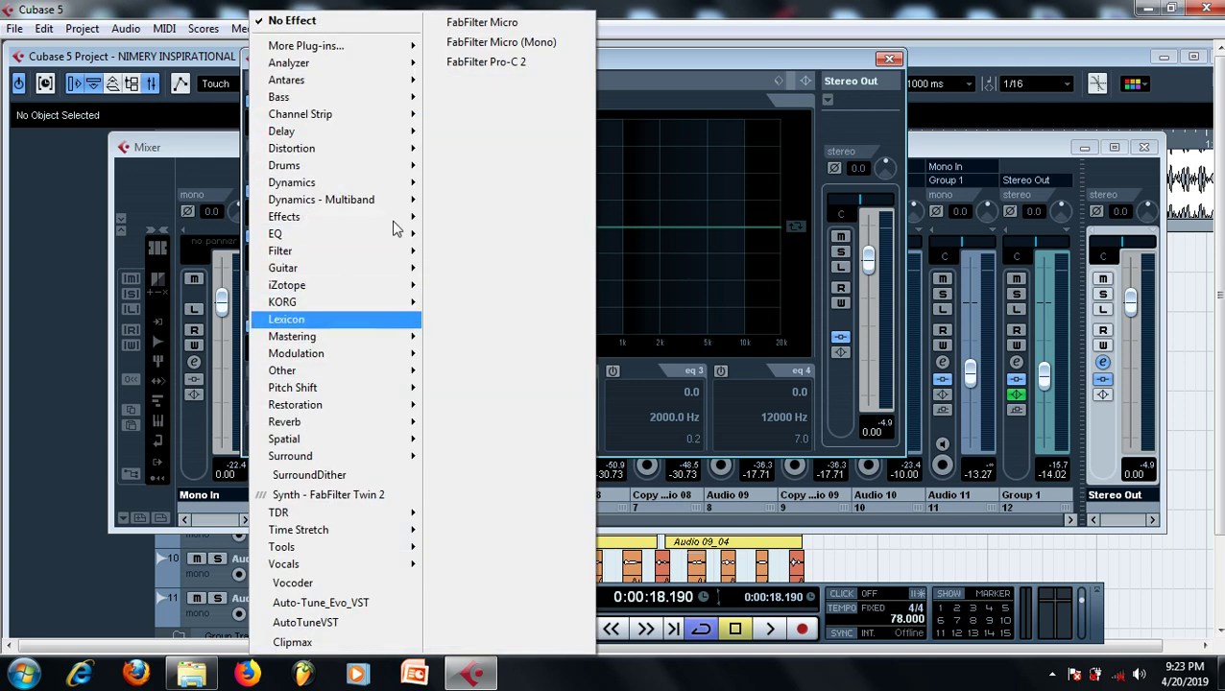
mouse_move(418, 50)
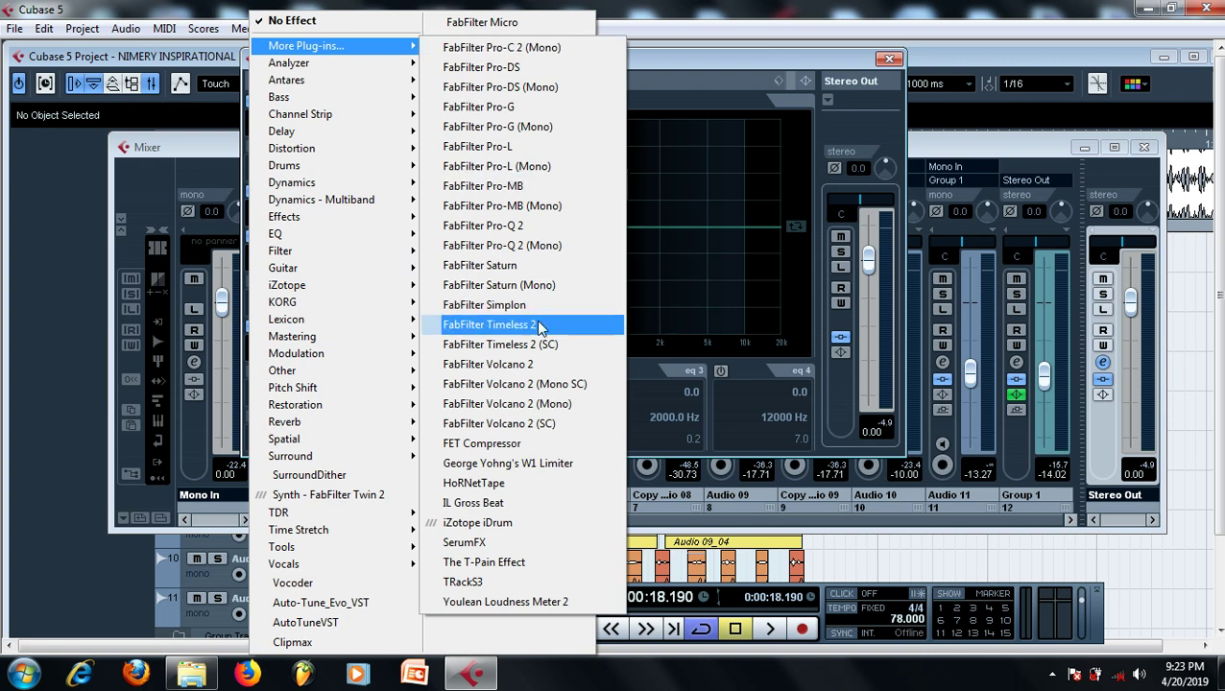
left_click(464, 583)
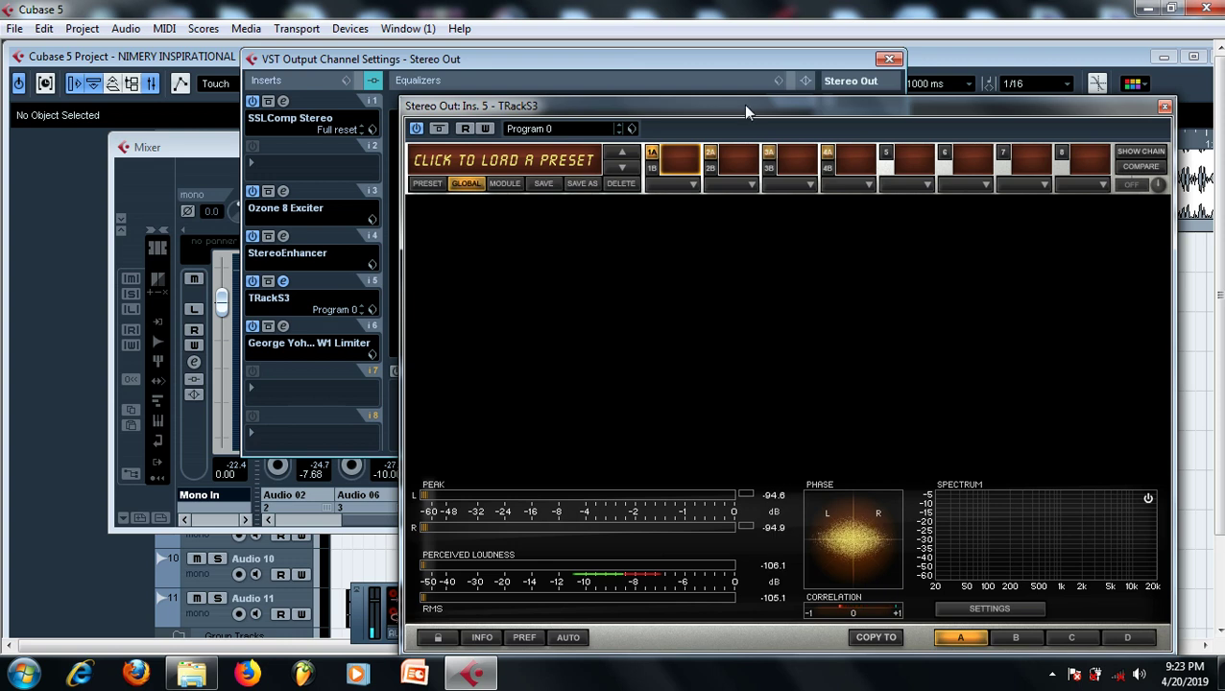
left_click_drag(738, 104, 602, 35)
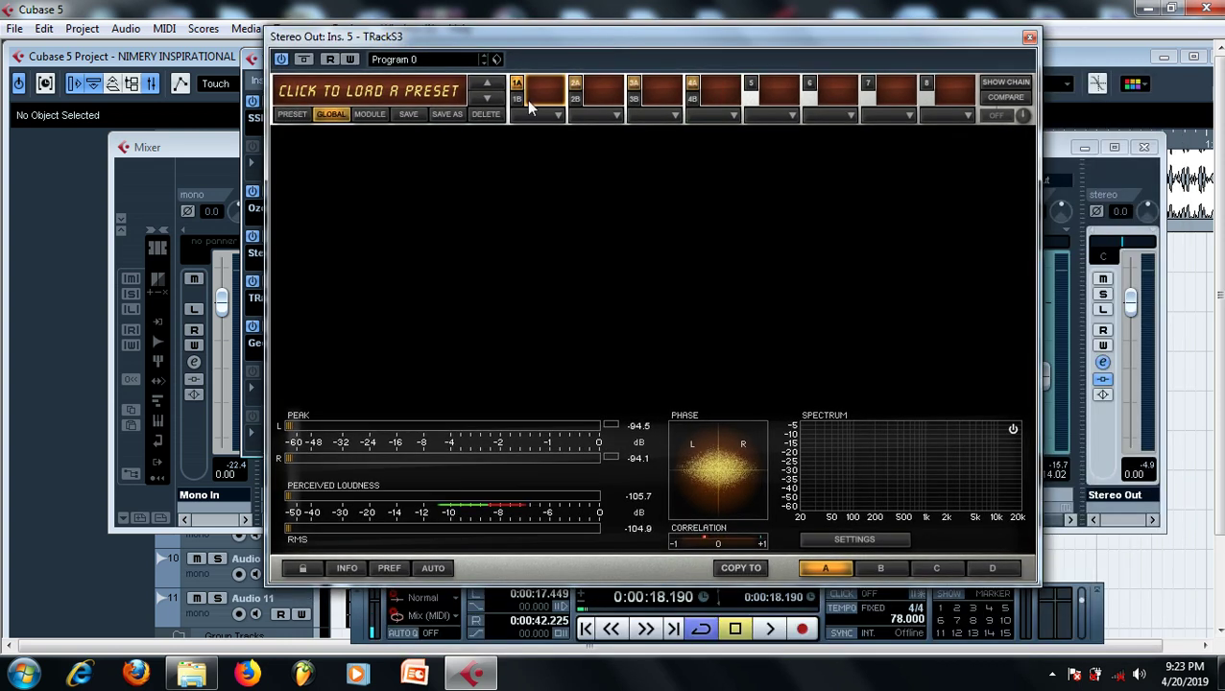
Load the Classic Clipper into TRackS3 module slot 1A and audition the mix with the plug-in bypassed.
left_click(555, 114)
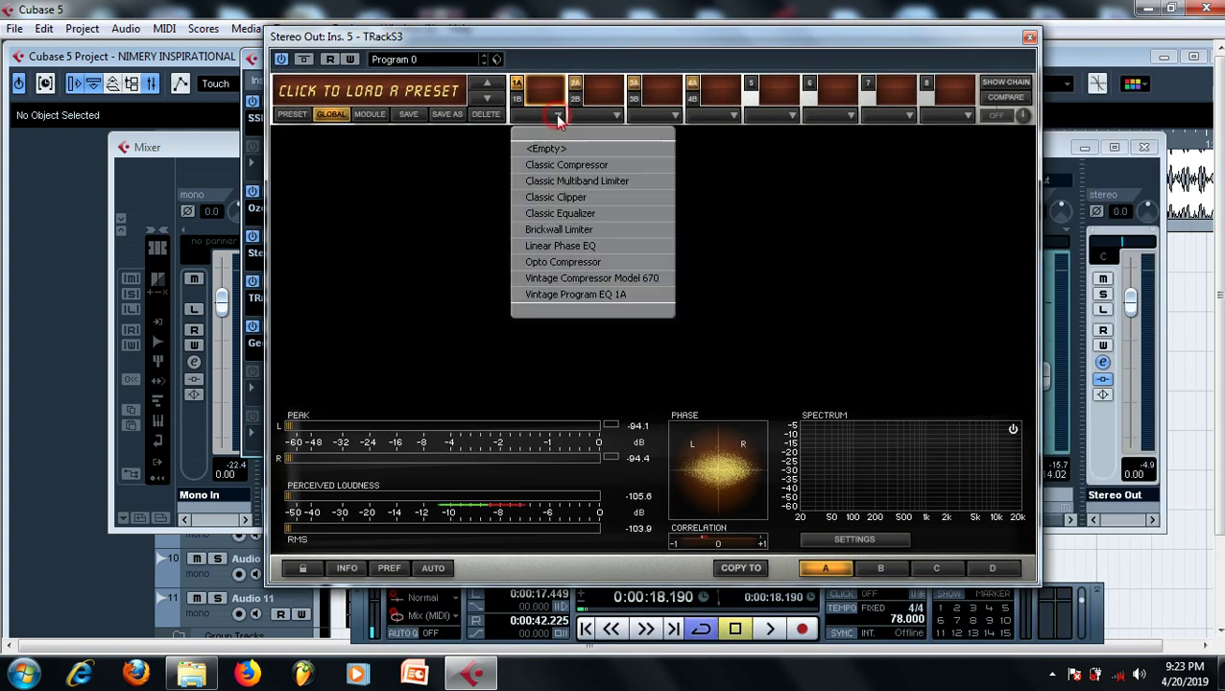
left_click(557, 197)
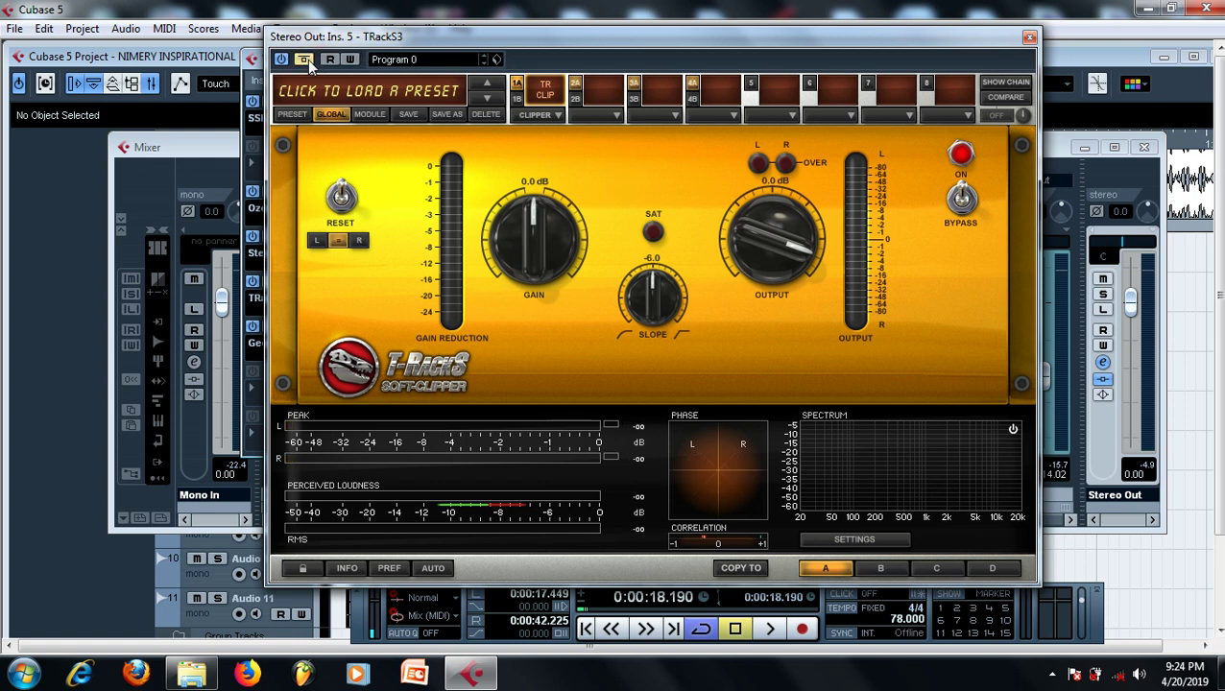
key("space")
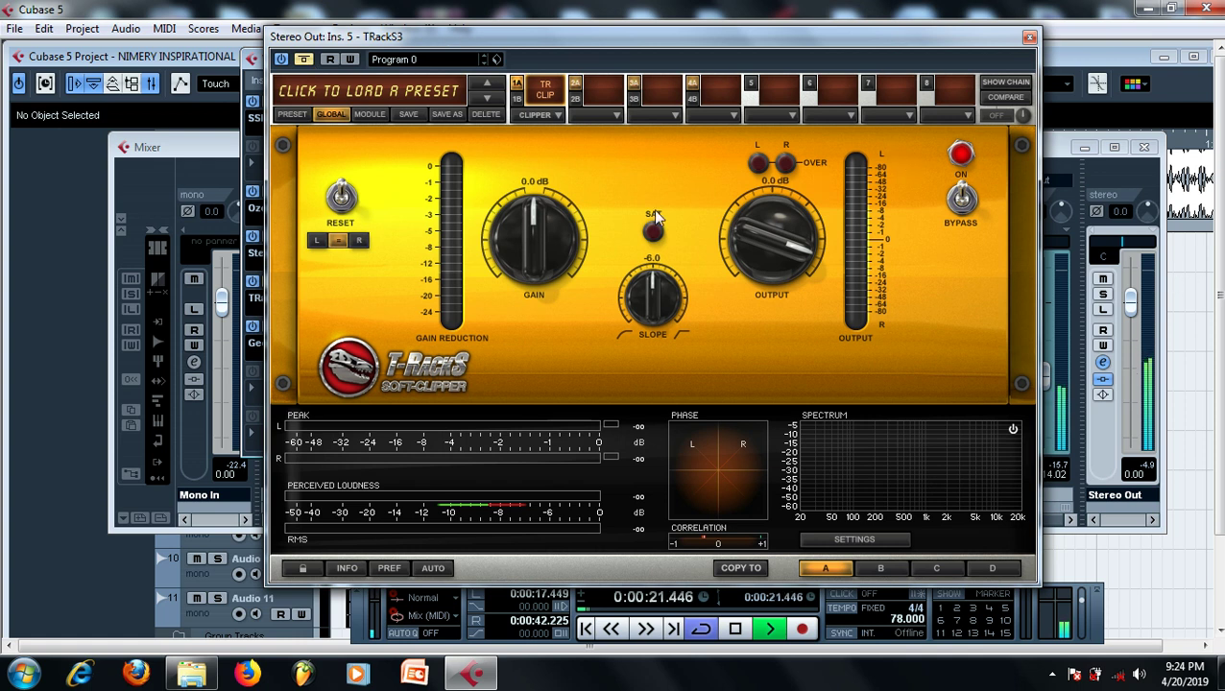
key("space")
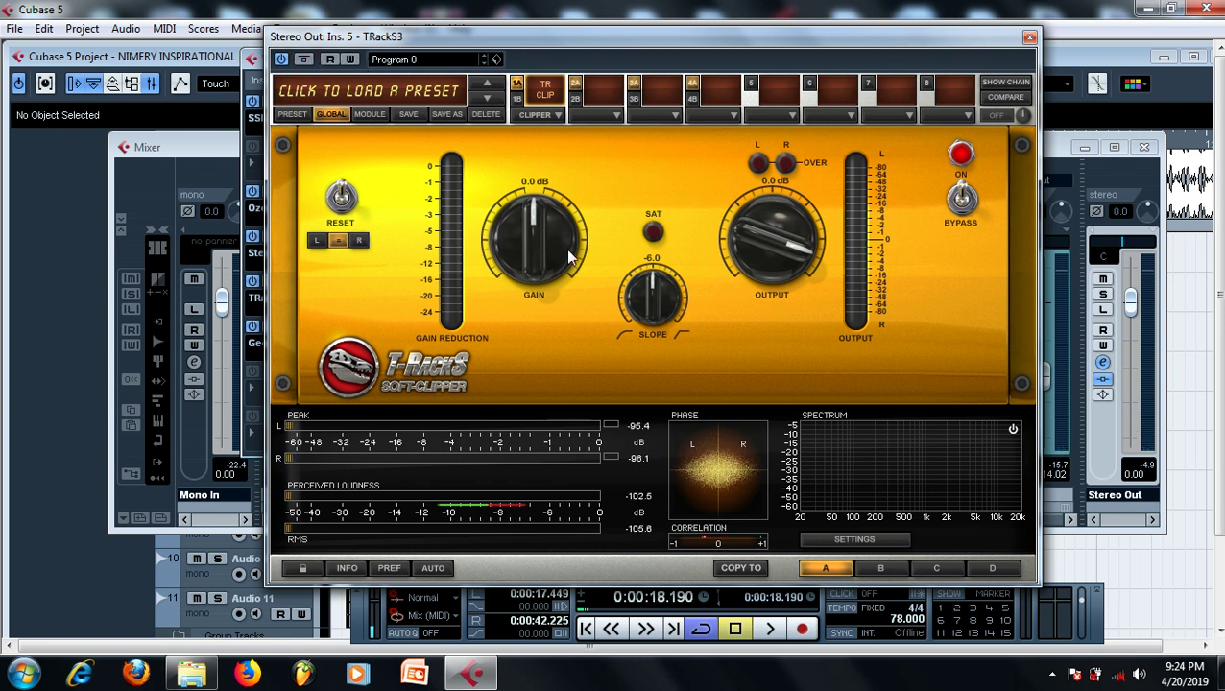
Set the soft clipper's gain to 6.0 dB and audition the mix.
left_click_drag(534, 233, 535, 192)
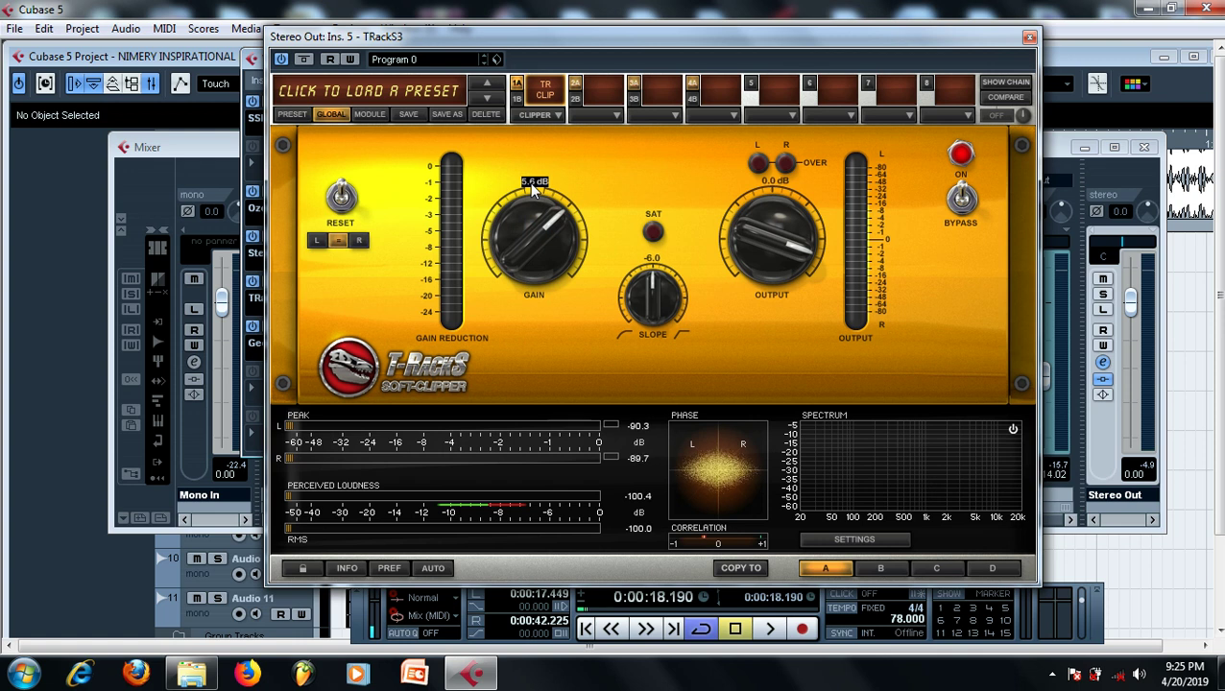
scroll(528, 182, "up", 1)
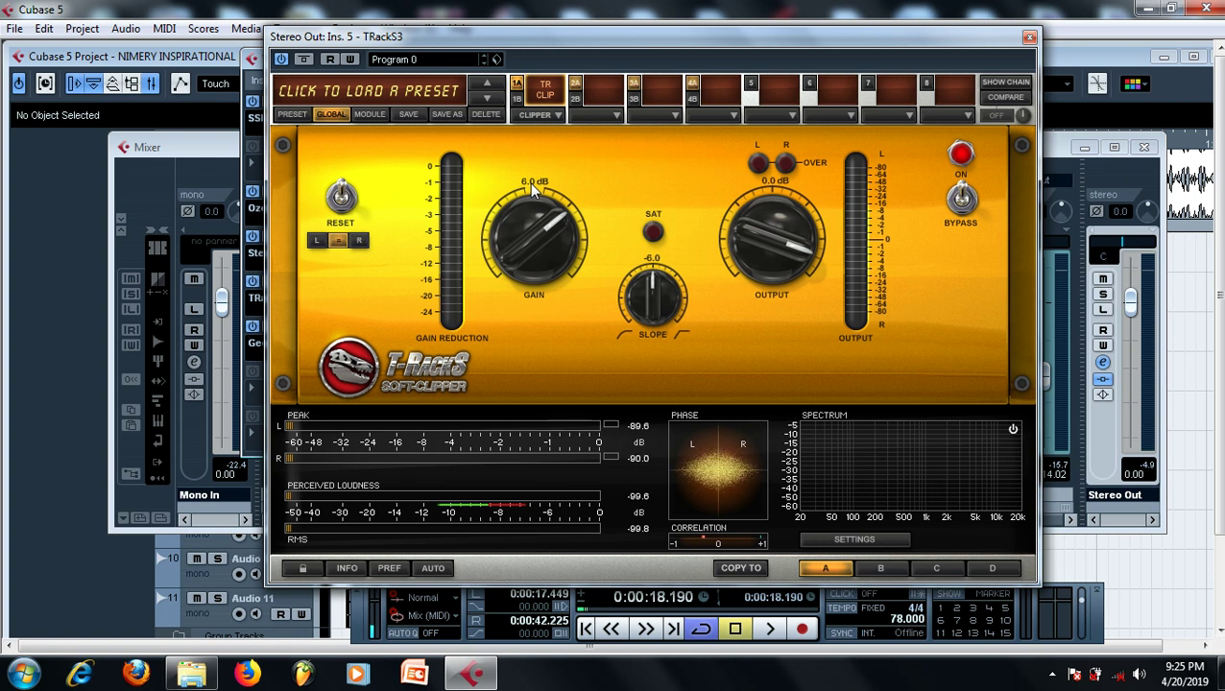
key("space")
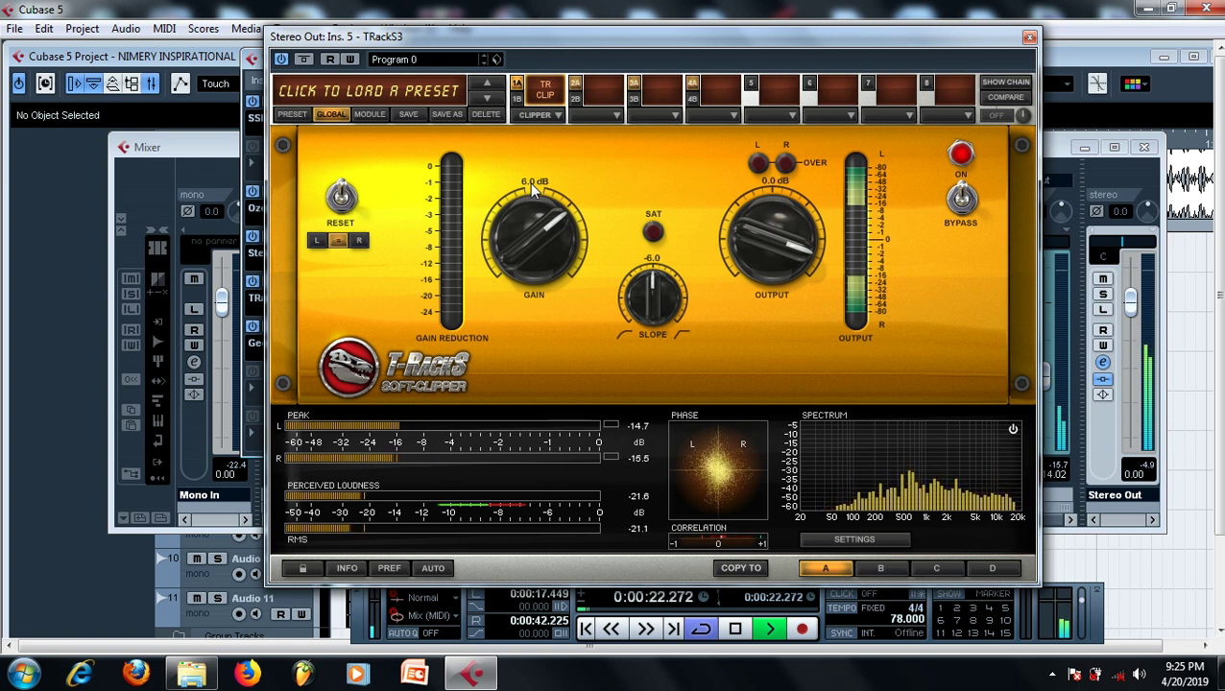
key("space")
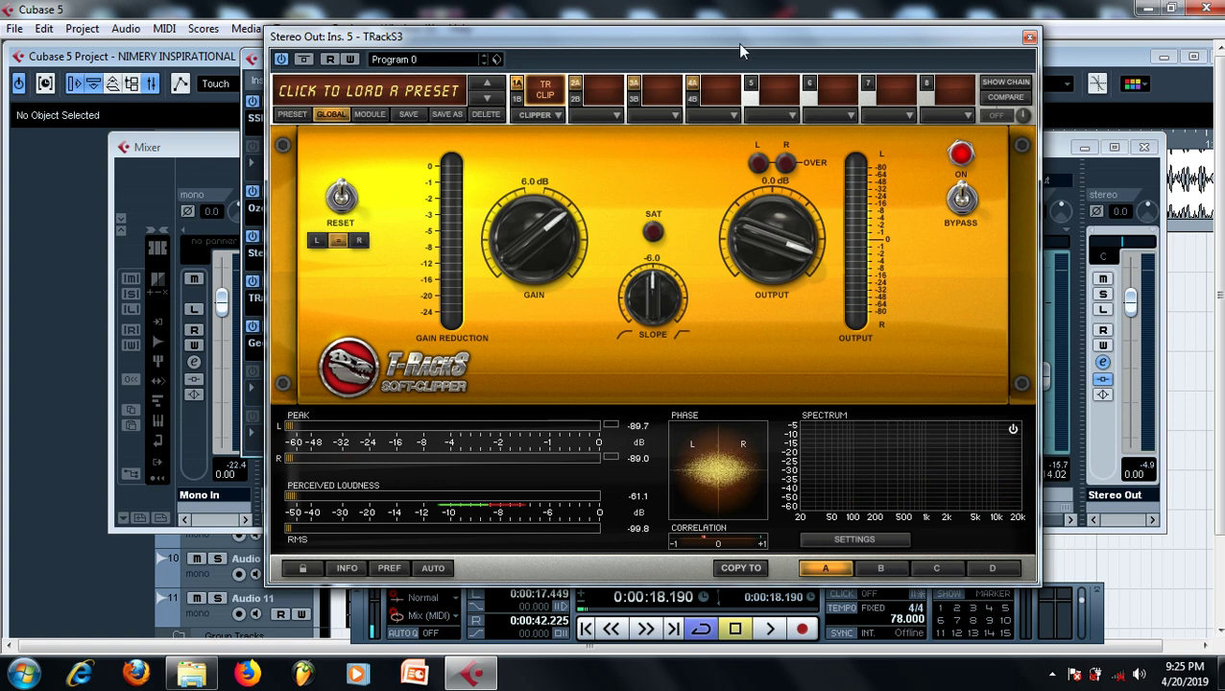
Close the Stereo Out channel settings and reposition the TRackS3 window so the clipper controls and meters are in view.
left_click_drag(738, 35, 732, 198)
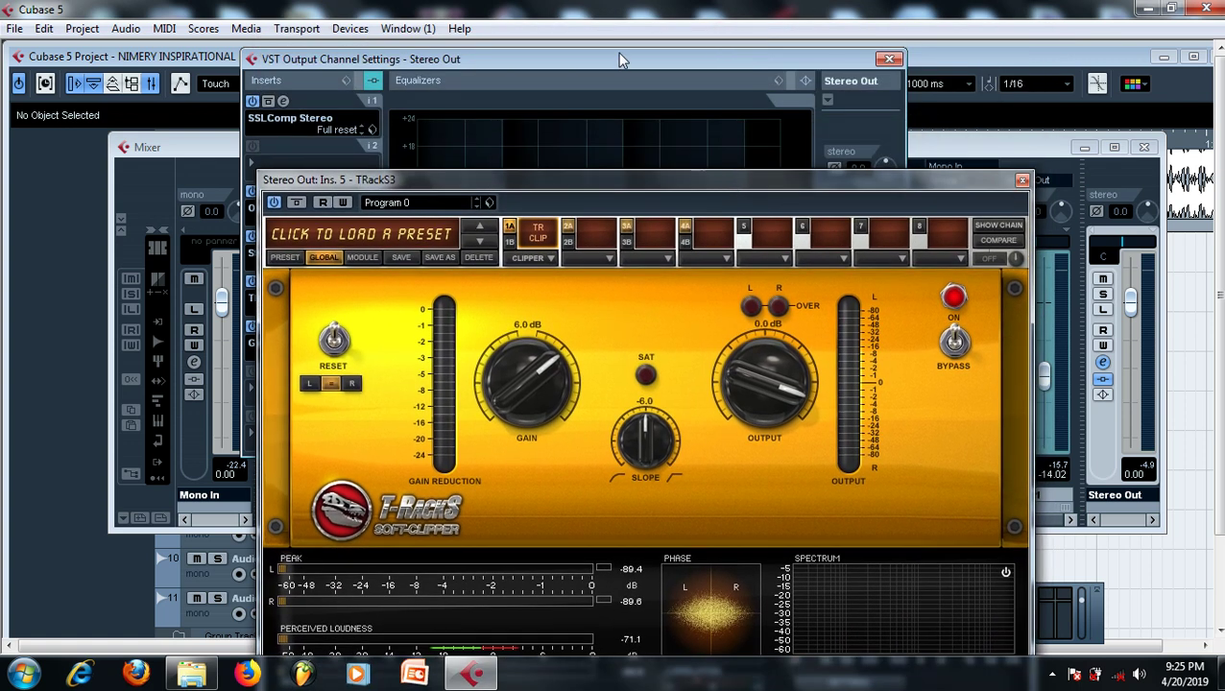
left_click(887, 60)
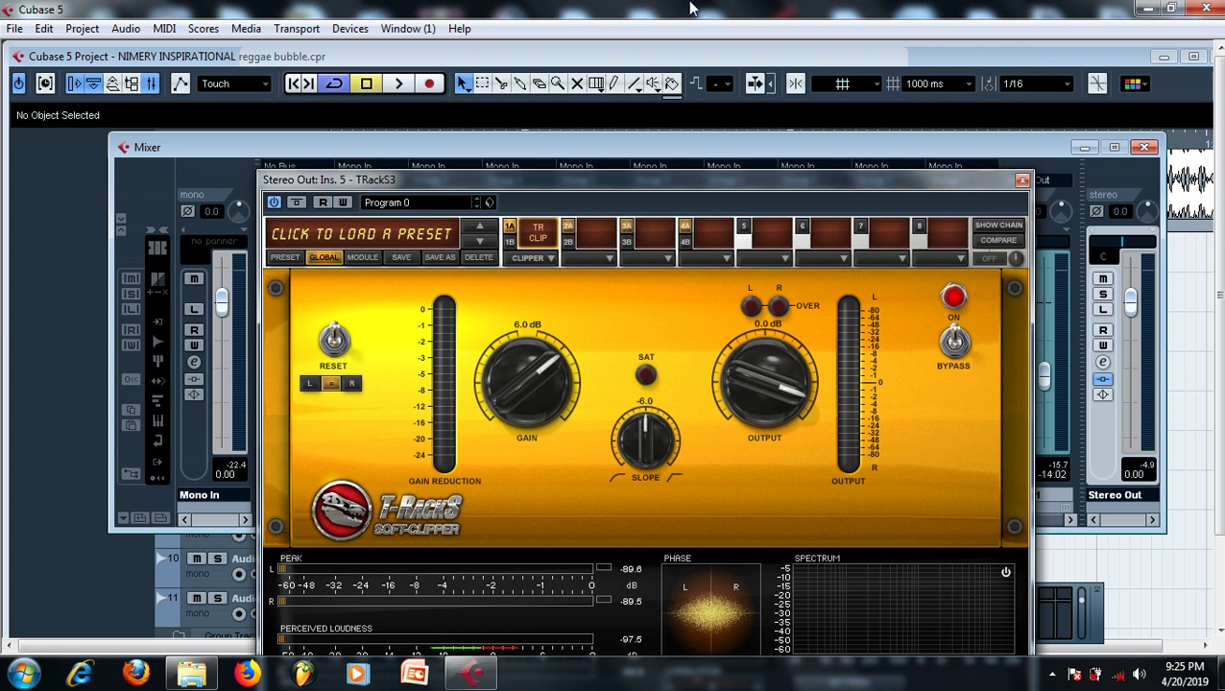
mouse_move(693, 13)
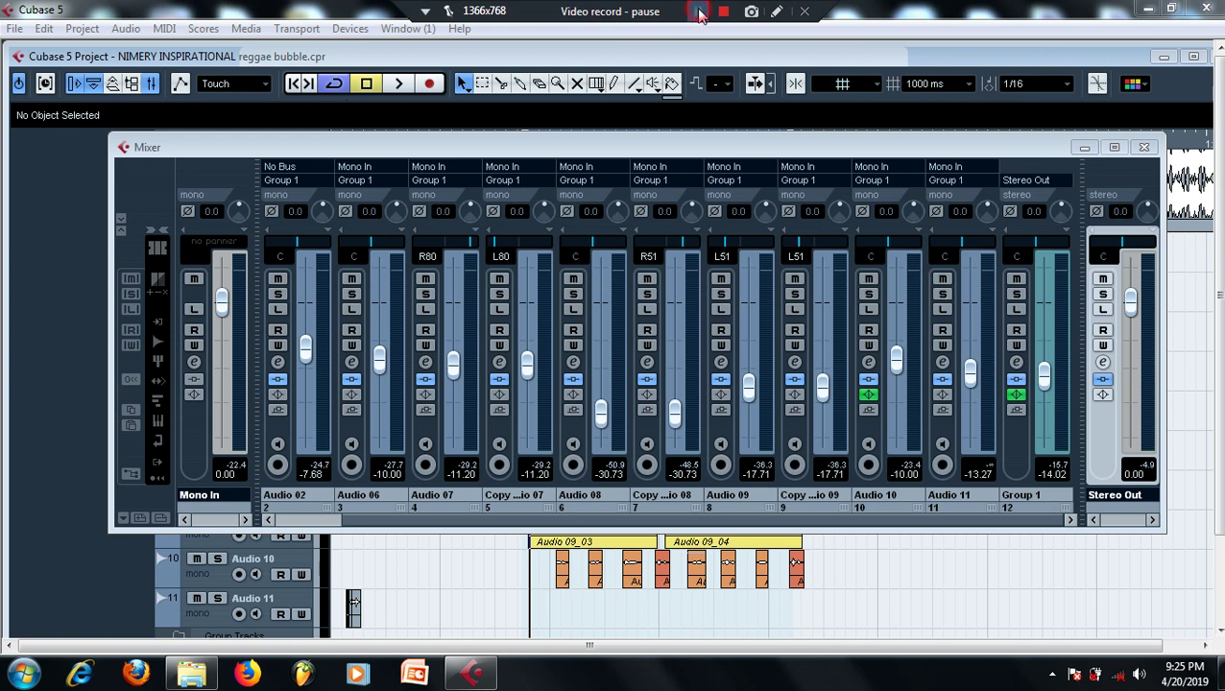
left_click(697, 12)
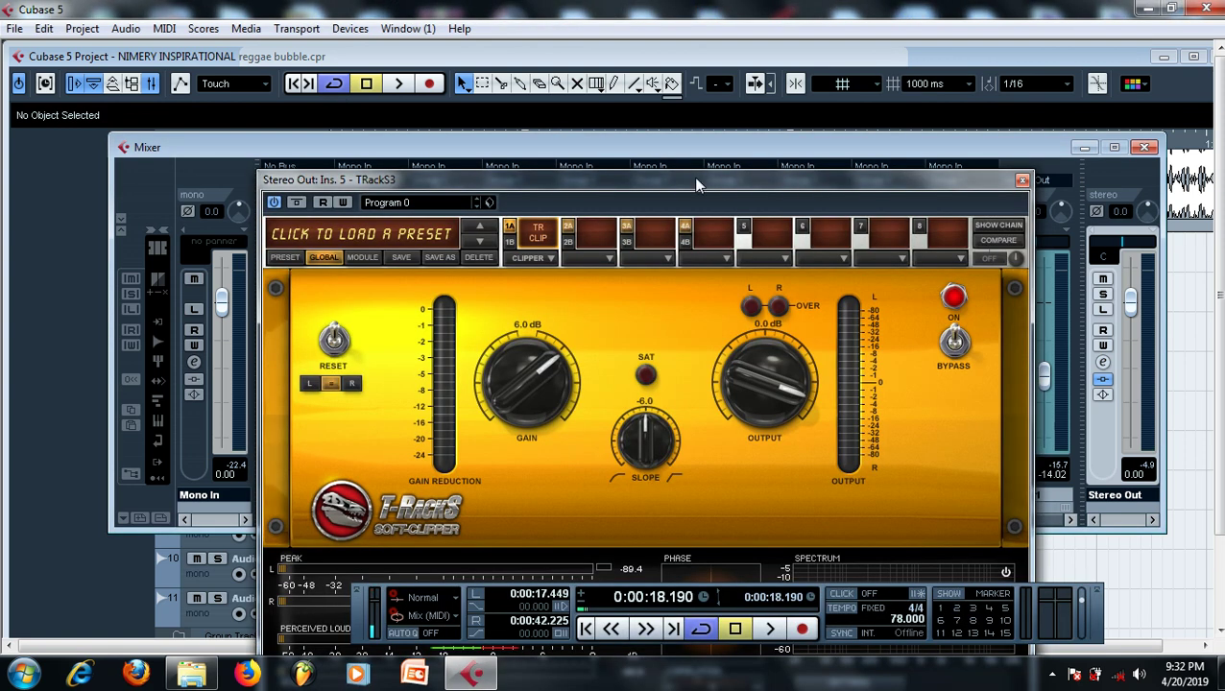
left_click_drag(693, 177, 697, 134)
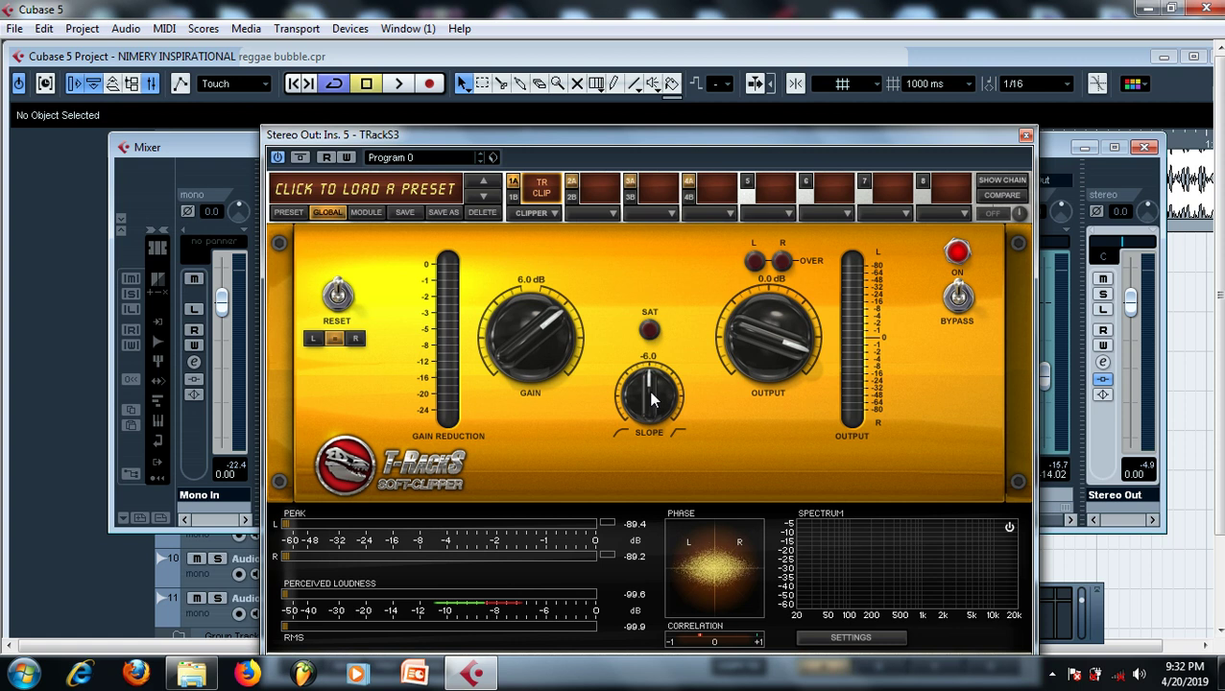
Try a slope of 0.0 on the soft clipper and audition the mix.
left_click_drag(651, 399, 655, 280)
key("space")
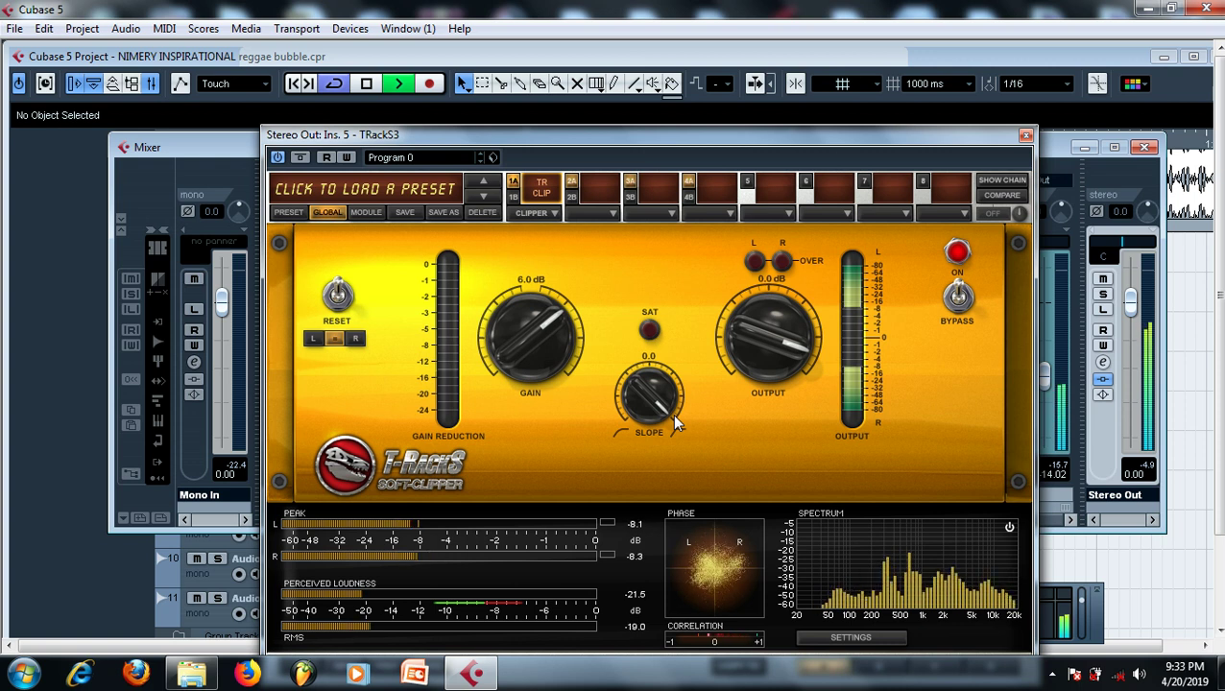
key("space")
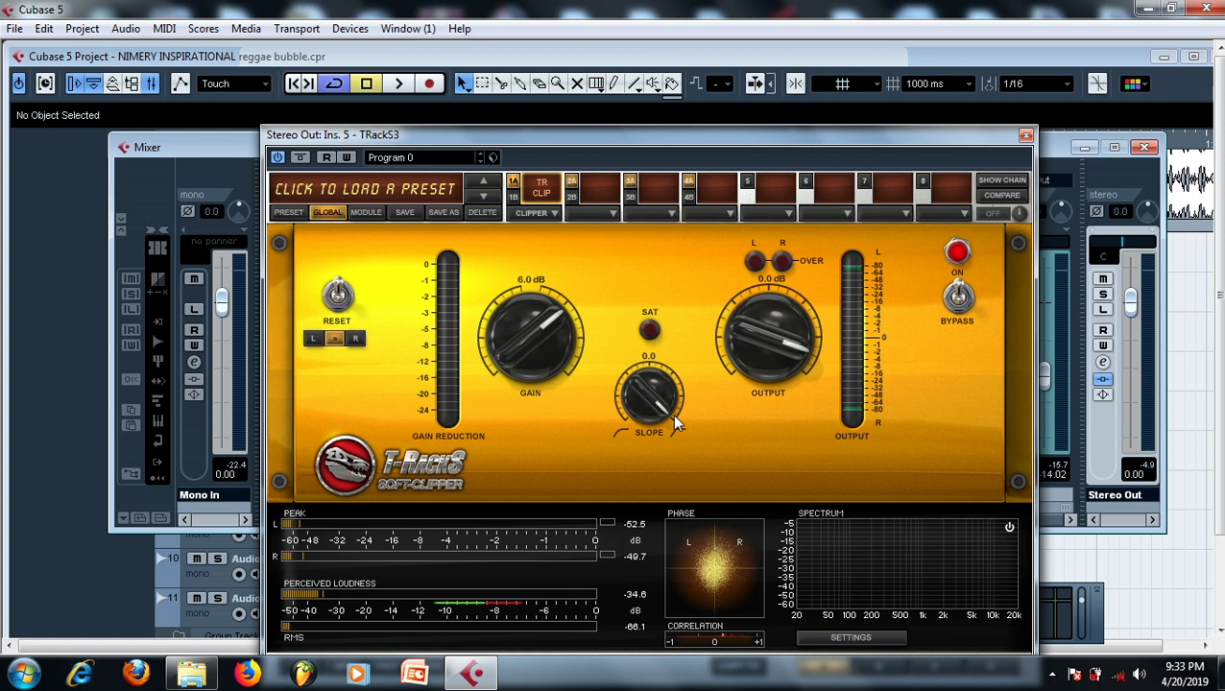
Set the soft clipper's slope to -12.0 and audition the mix.
left_click_drag(672, 414, 673, 485)
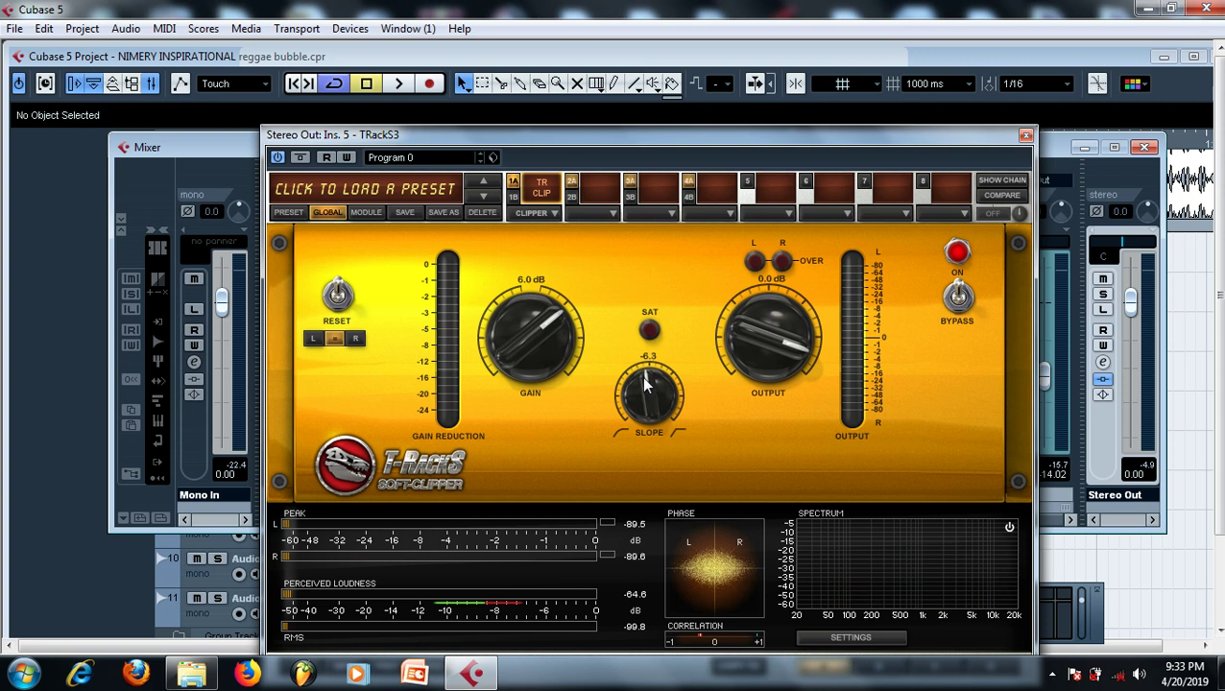
left_click_drag(645, 384, 651, 493)
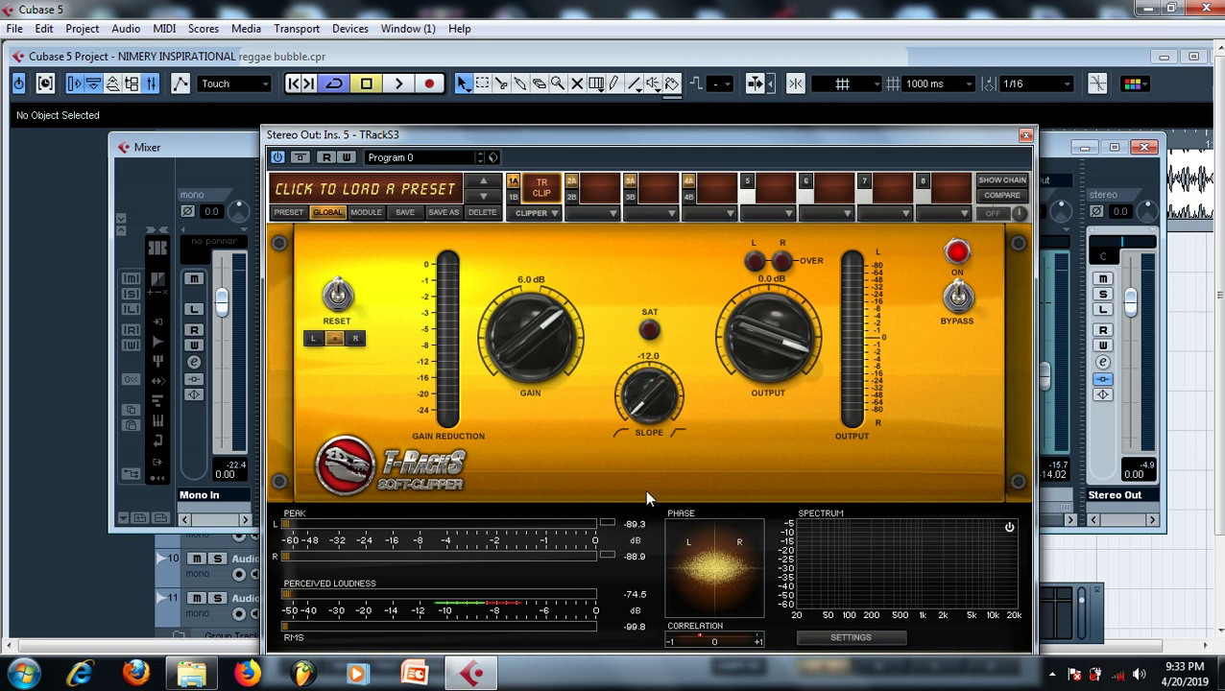
key("space")
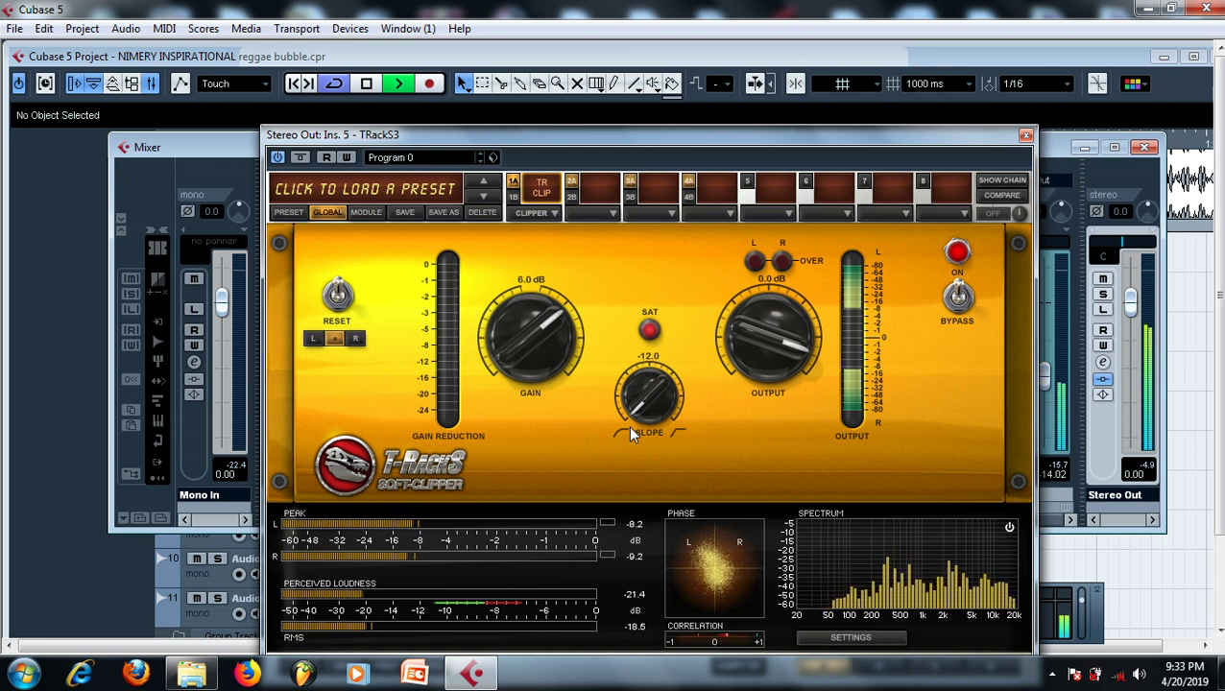
key("space")
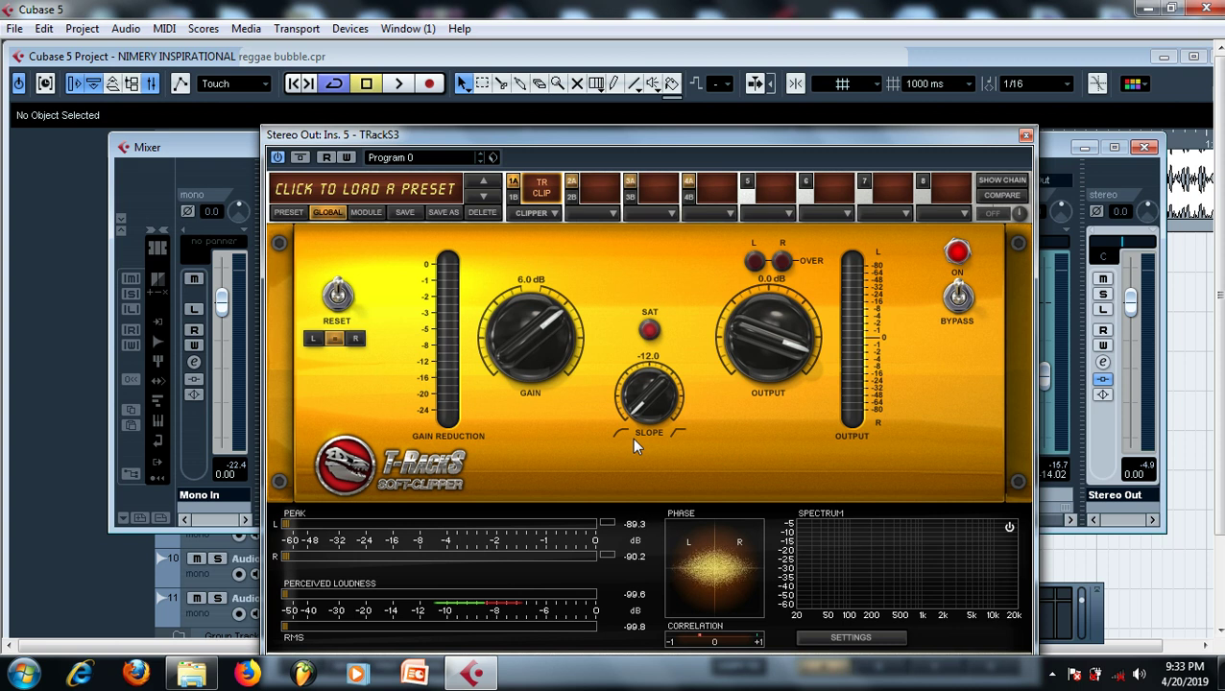
Try a slope of -9.2 during playback and return the soft clipper's slope to -12.0.
left_click_drag(634, 394, 624, 363)
key("space")
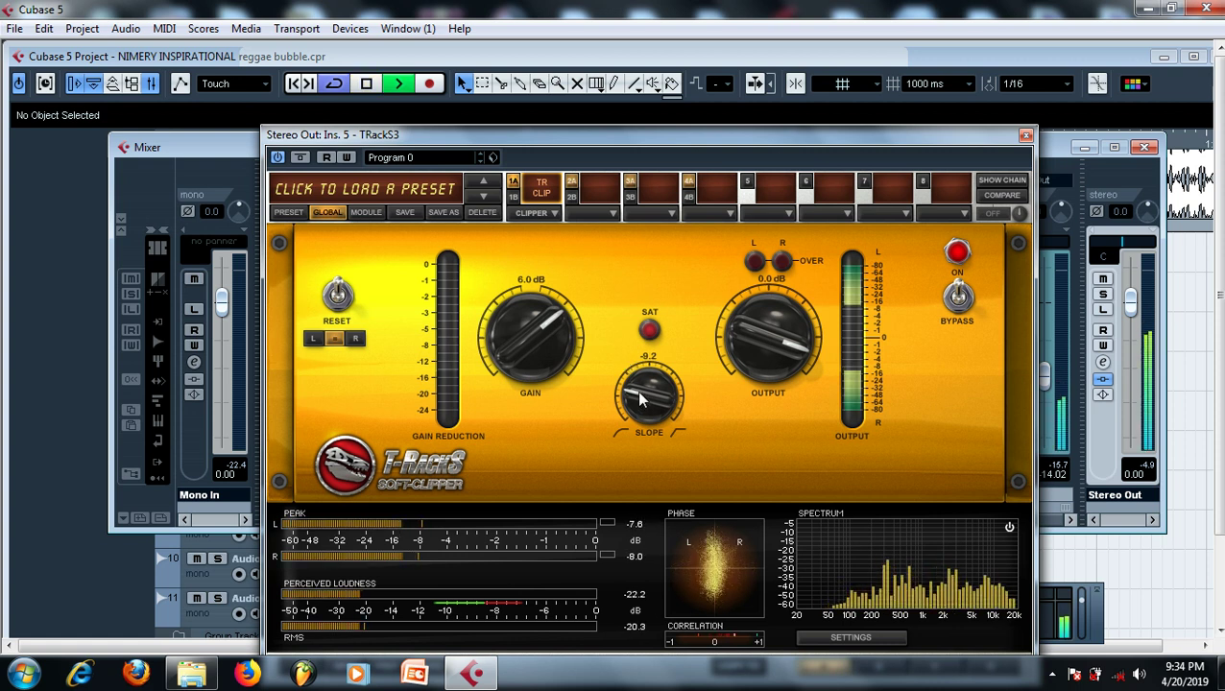
left_click_drag(641, 397, 633, 443)
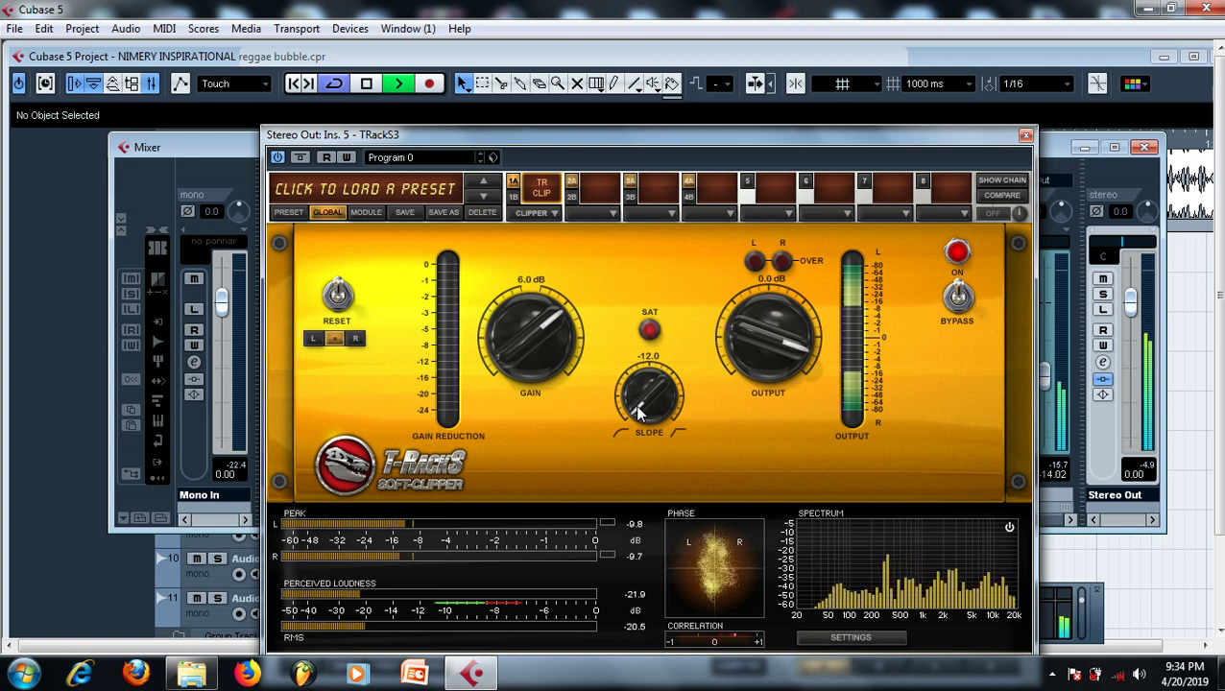
key("space")
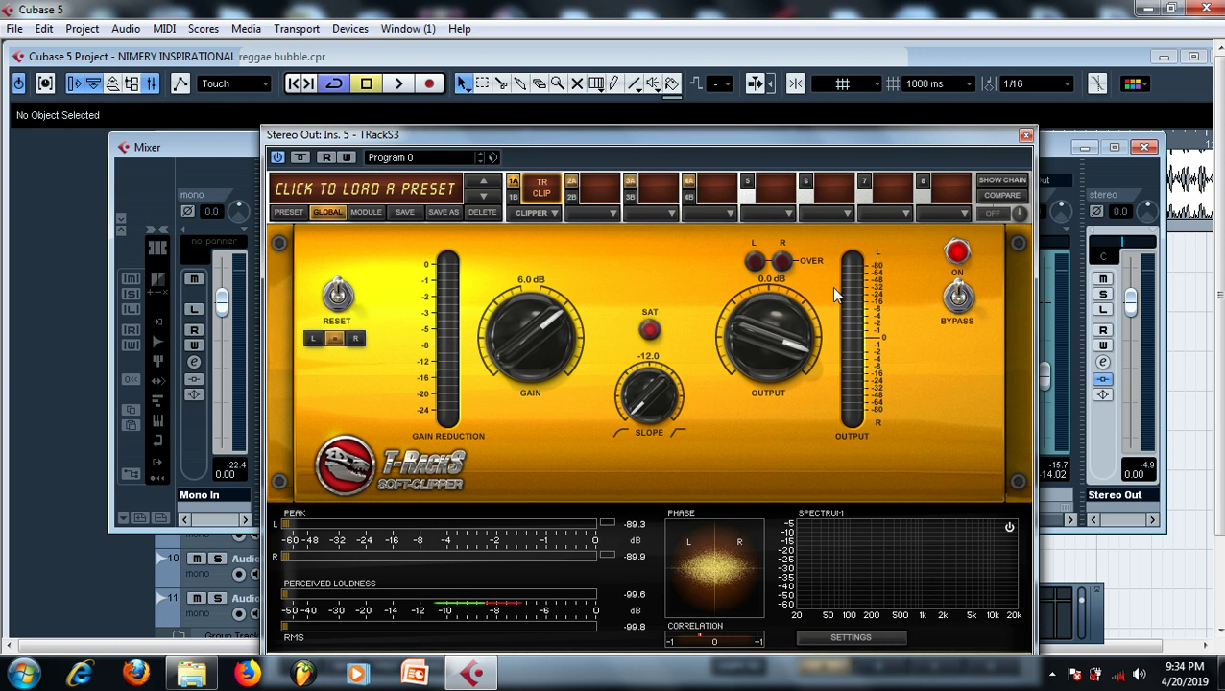
Play the loop several times to check the soft clipper's saturation and output level at the current settings.
key("space")
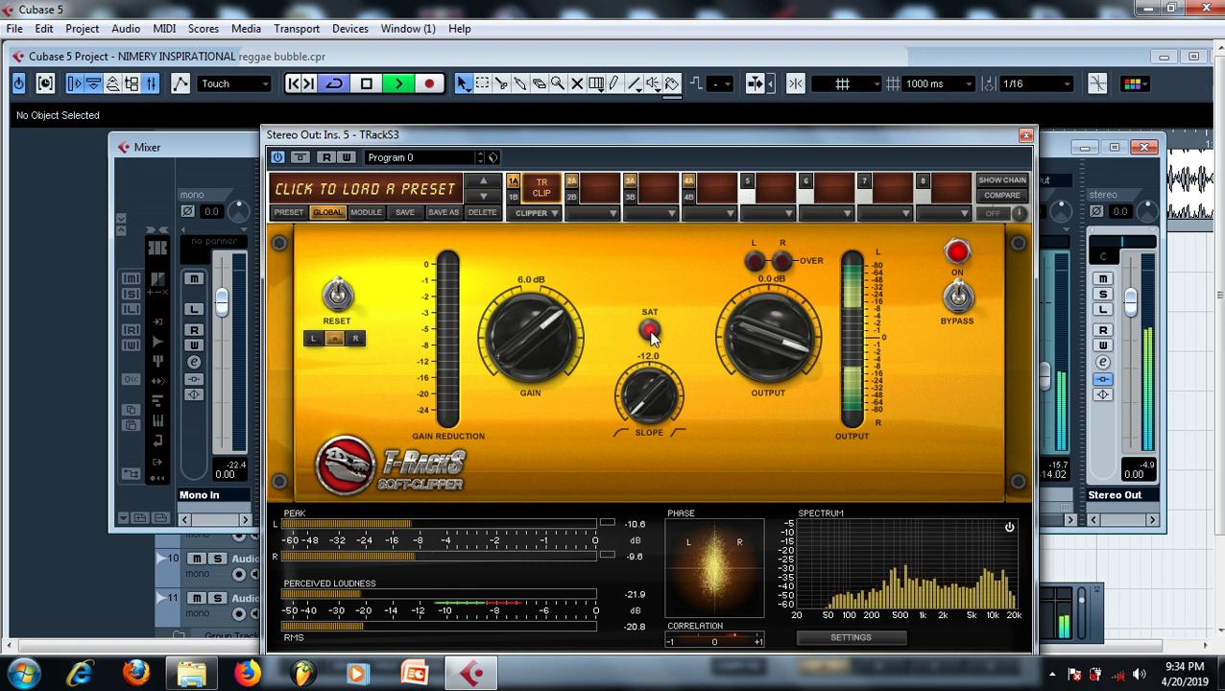
key("space")
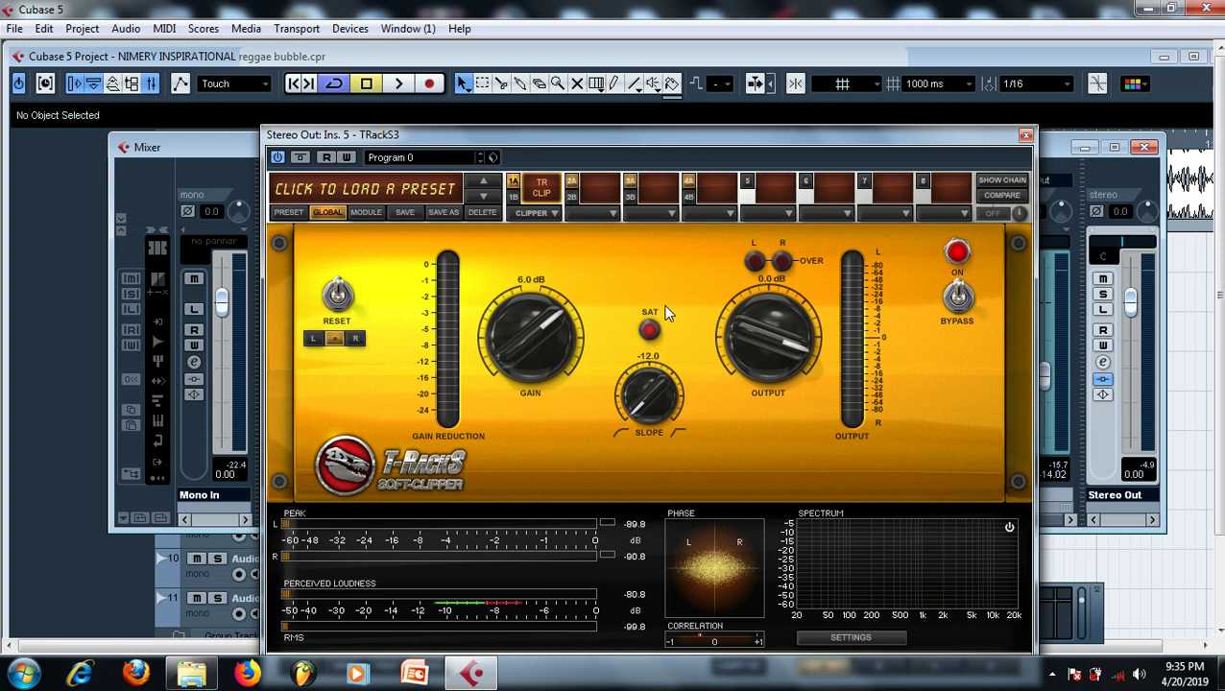
key("space")
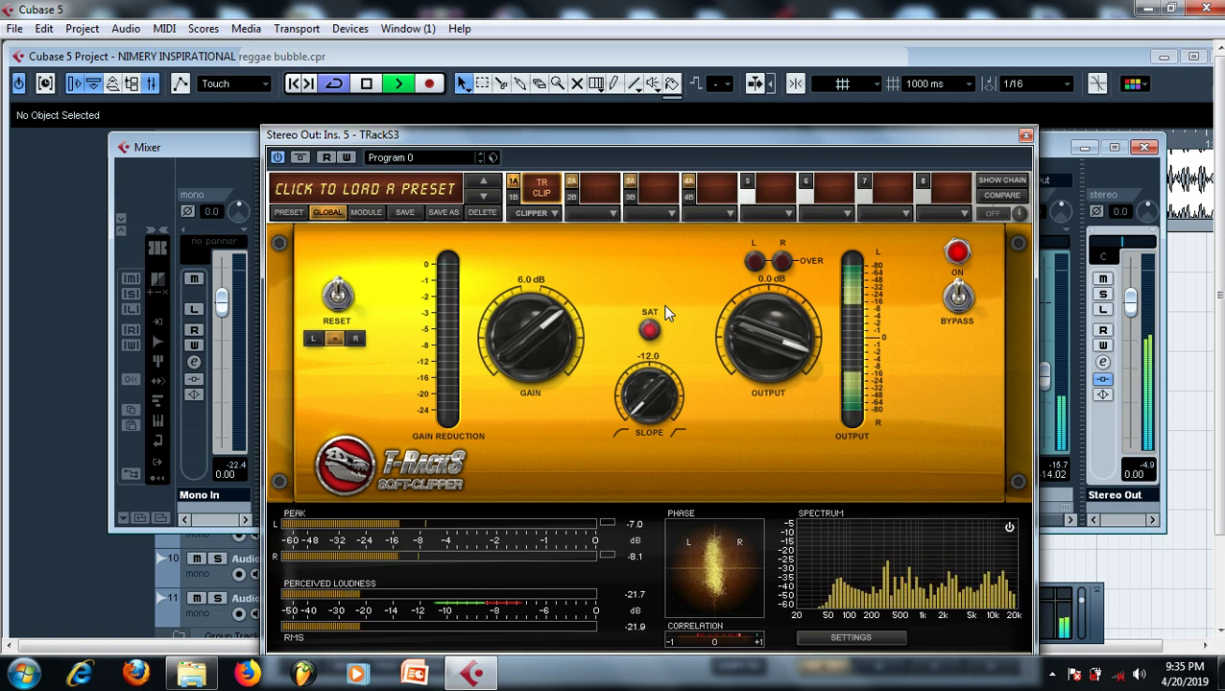
key("space")
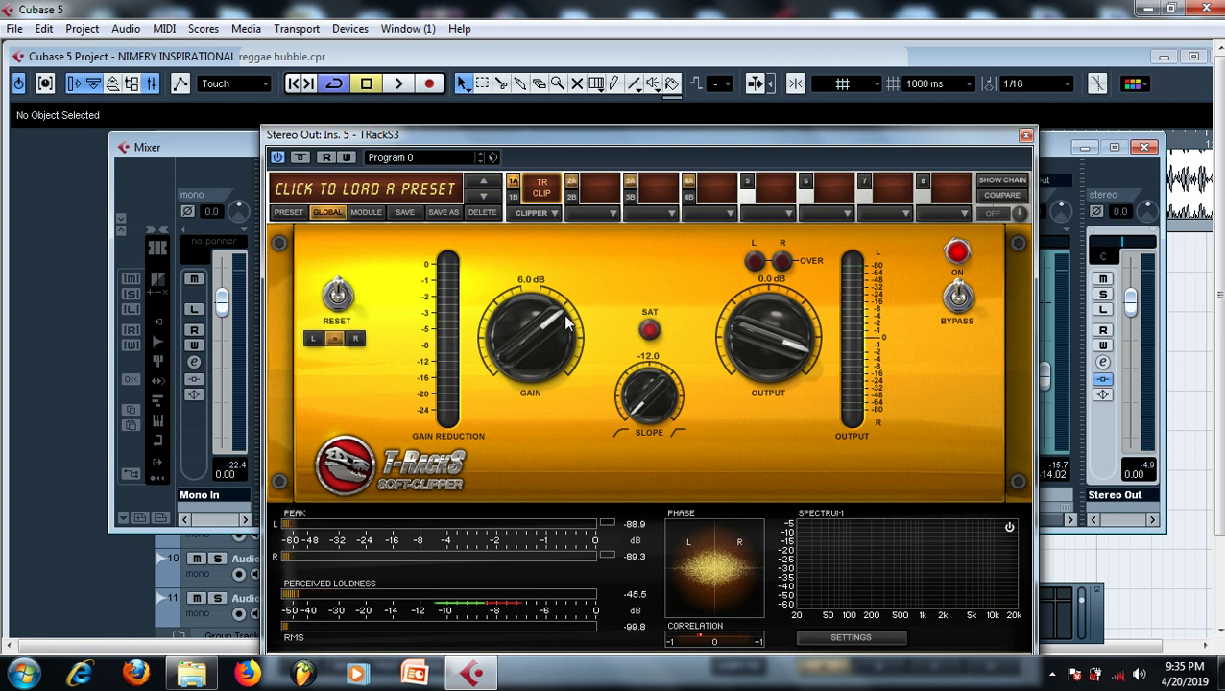
key("space")
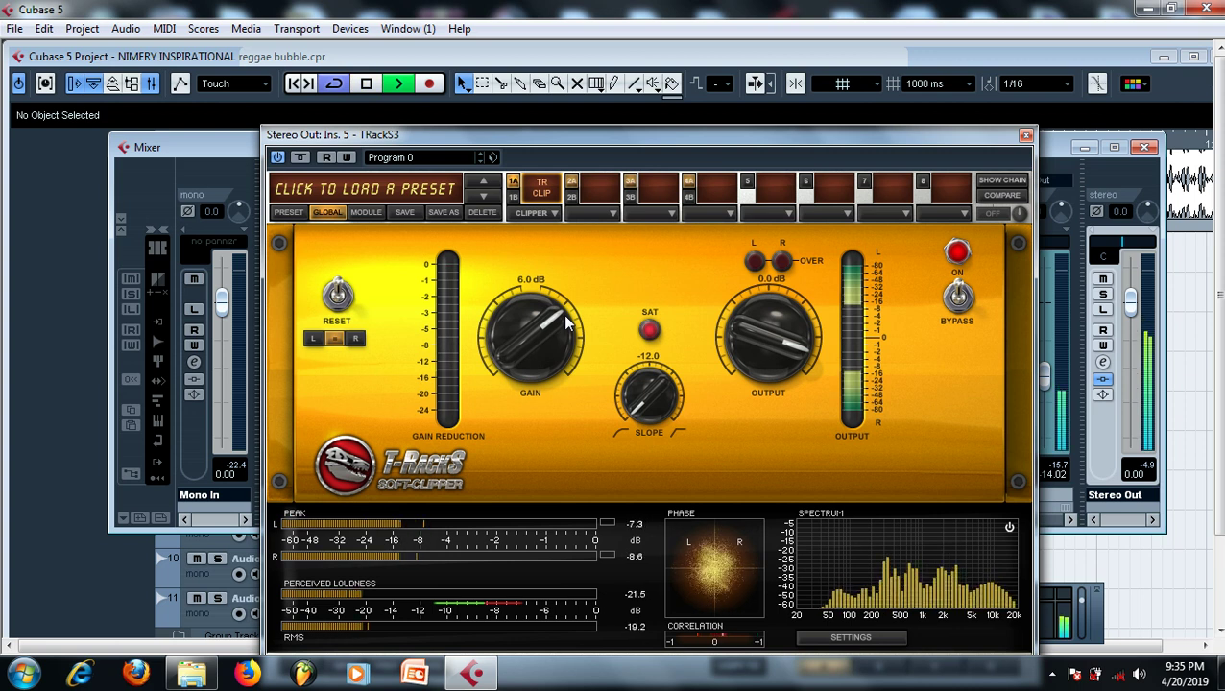
key("space")
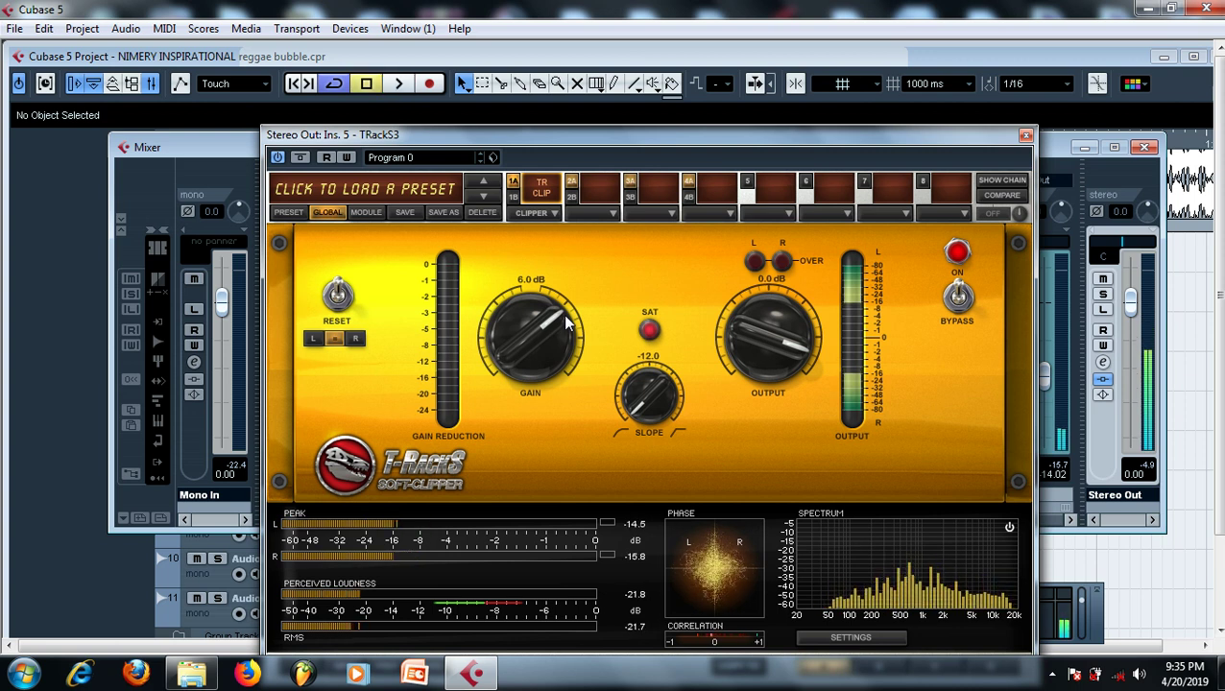
Bypass the soft clipper and re-enable it during playback to compare the mix with and without it.
left_click(959, 299)
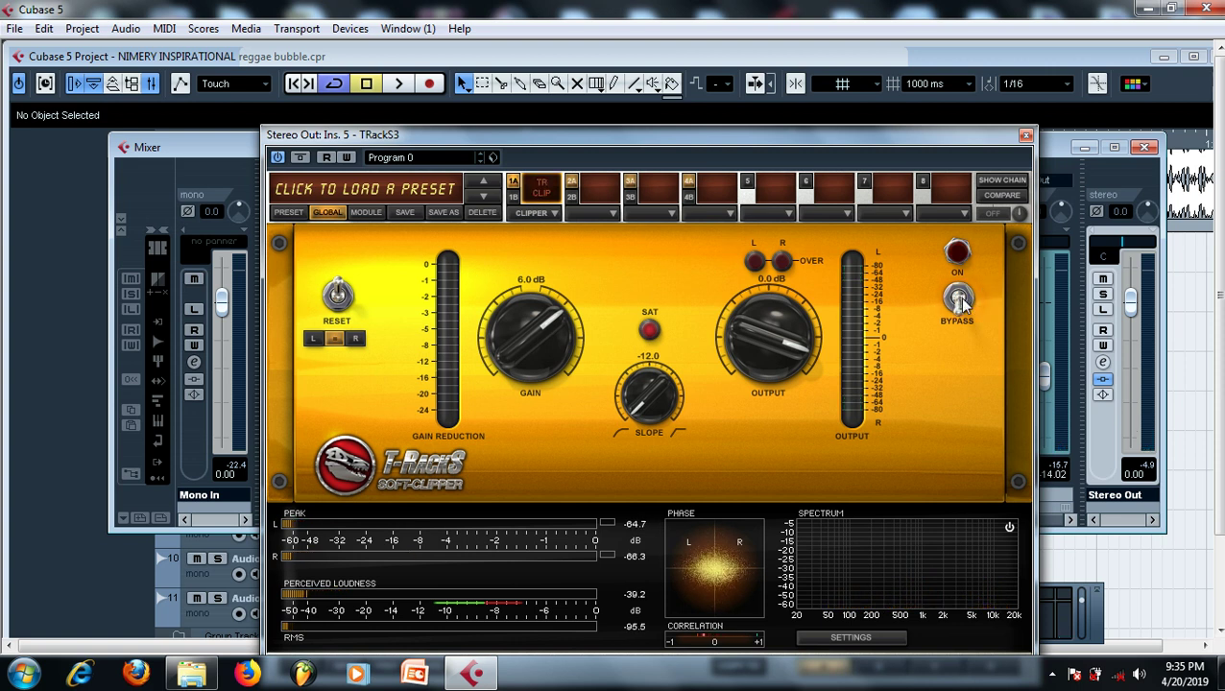
key("space")
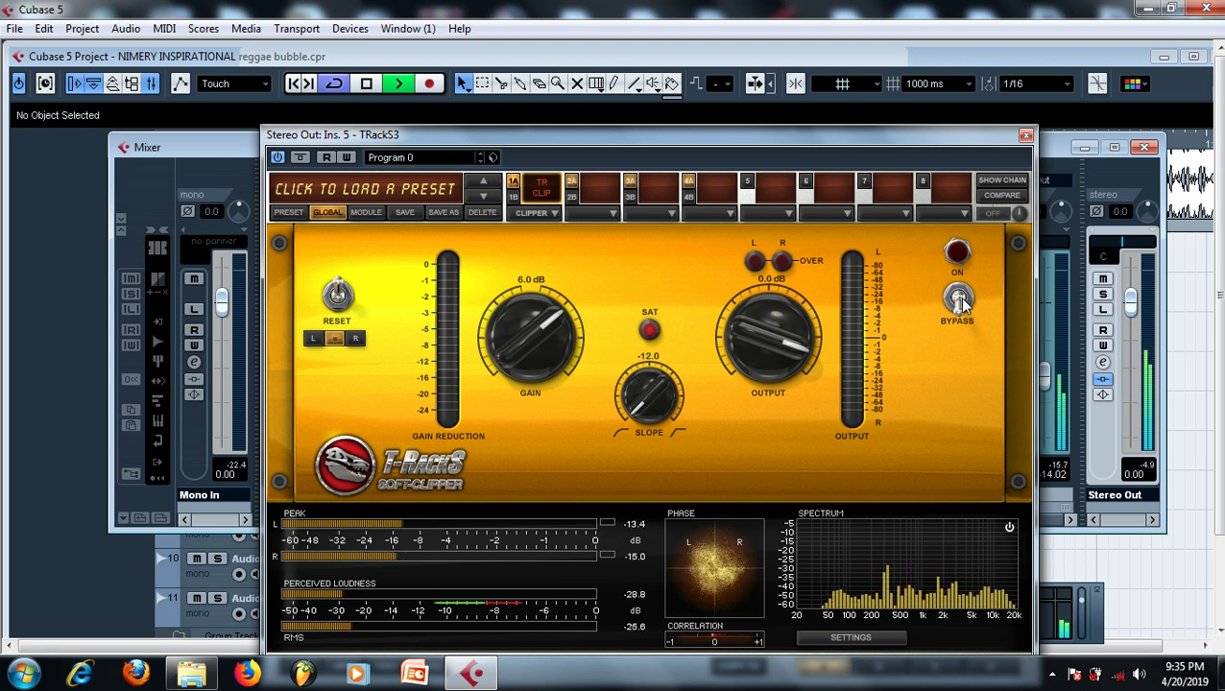
left_click(959, 297)
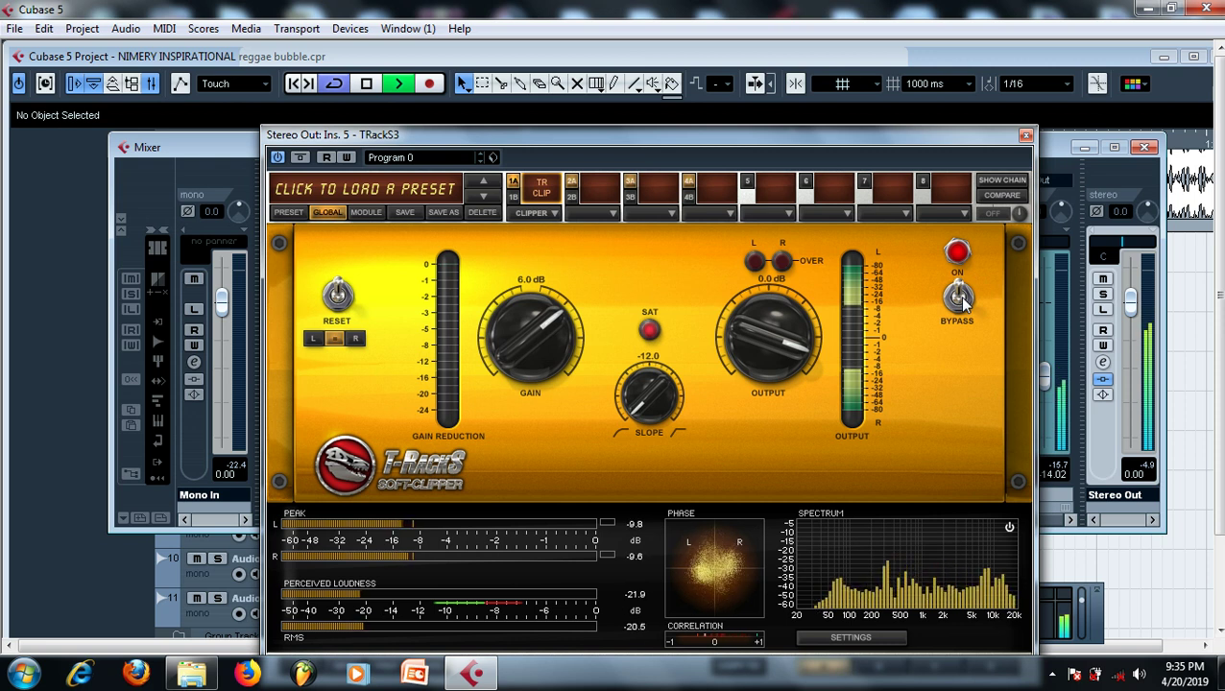
key("space")
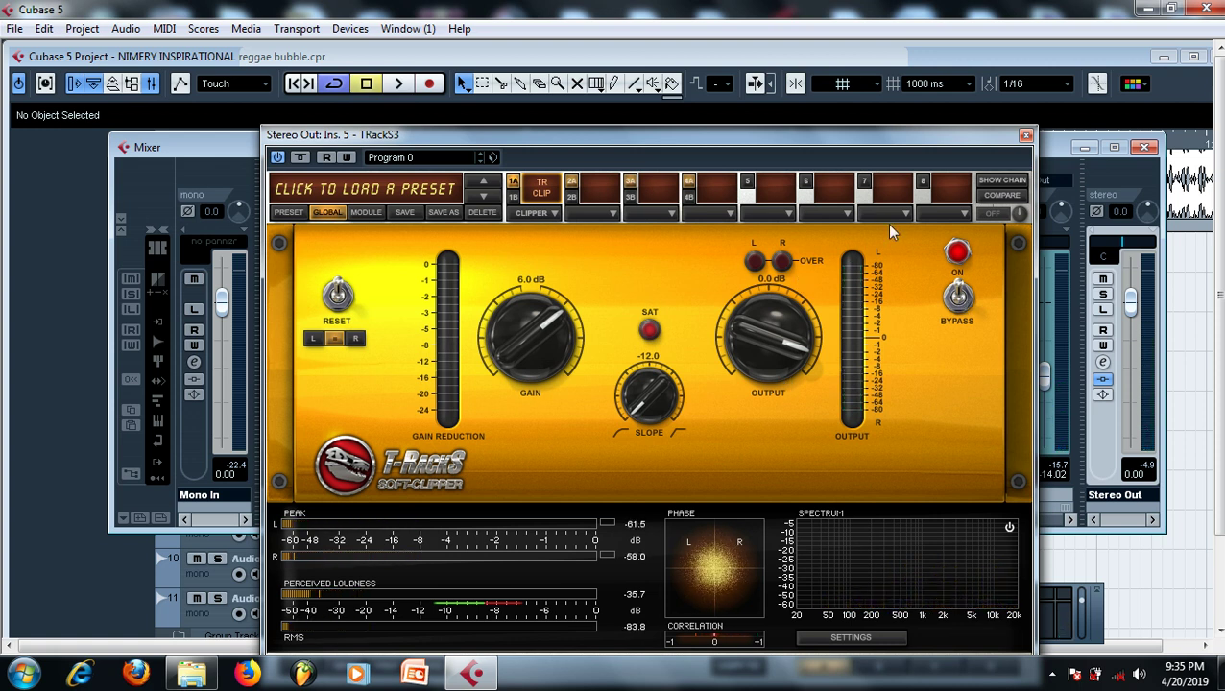
Close the TRackS3 window and open the W1 Limiter in insert slot 6 of the Stereo Out channel.
left_click(1025, 134)
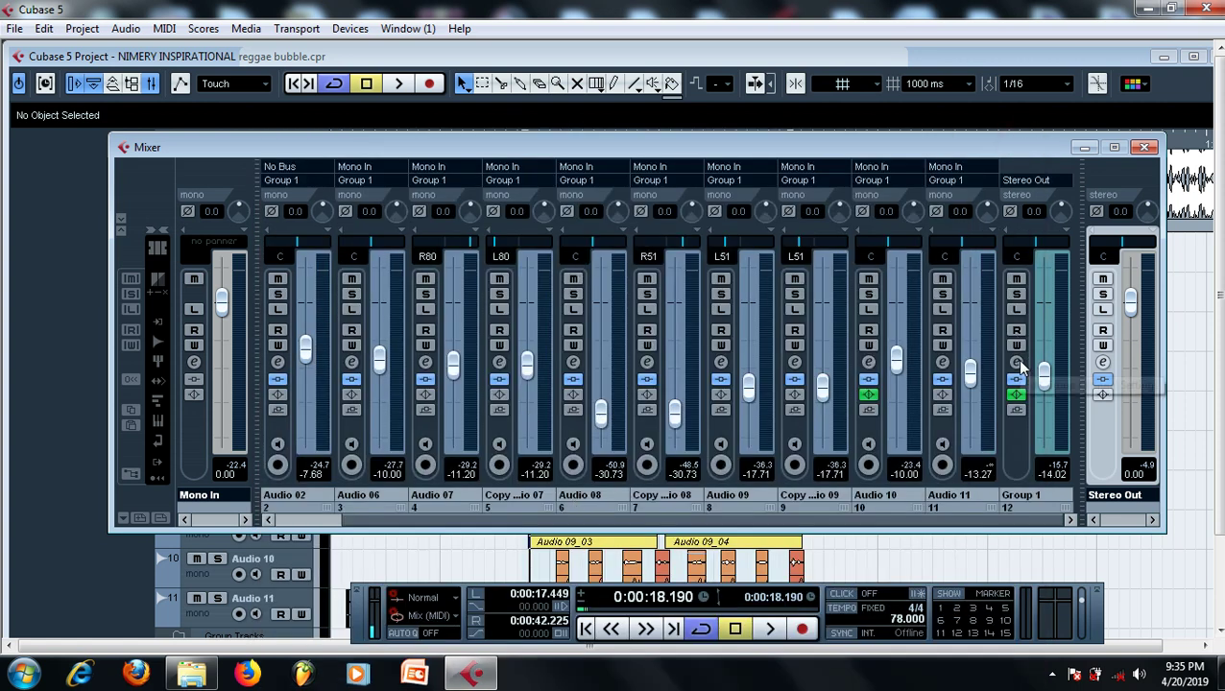
left_click(1103, 362)
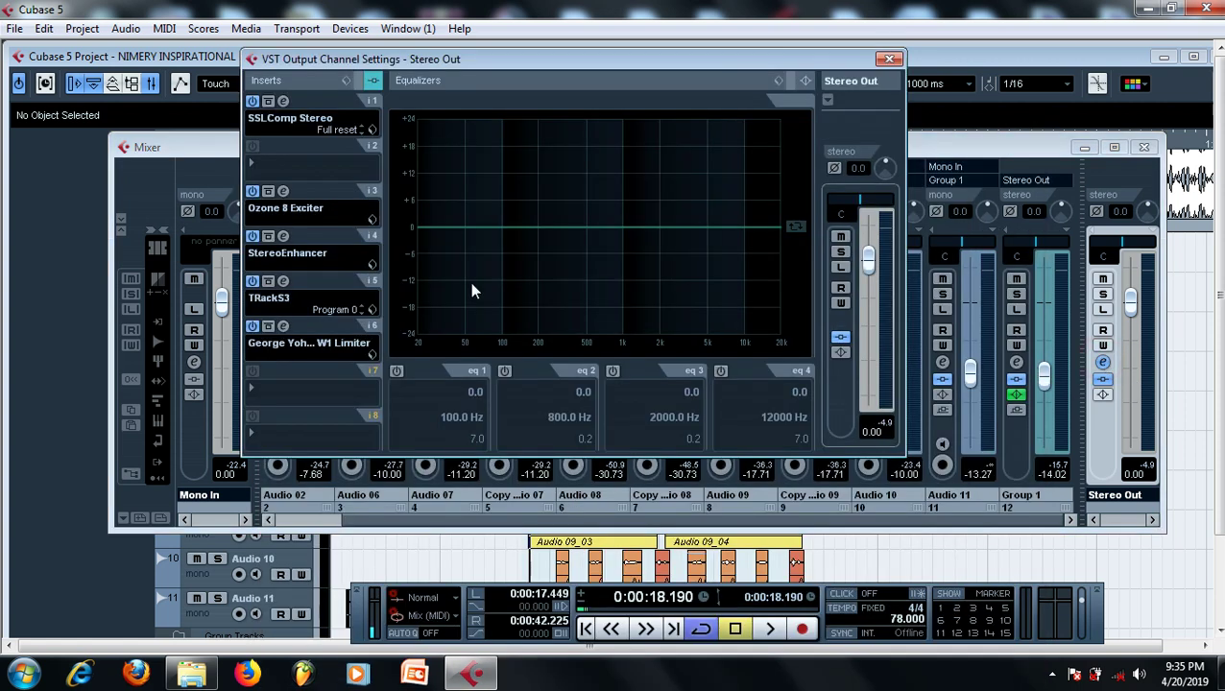
left_click(285, 327)
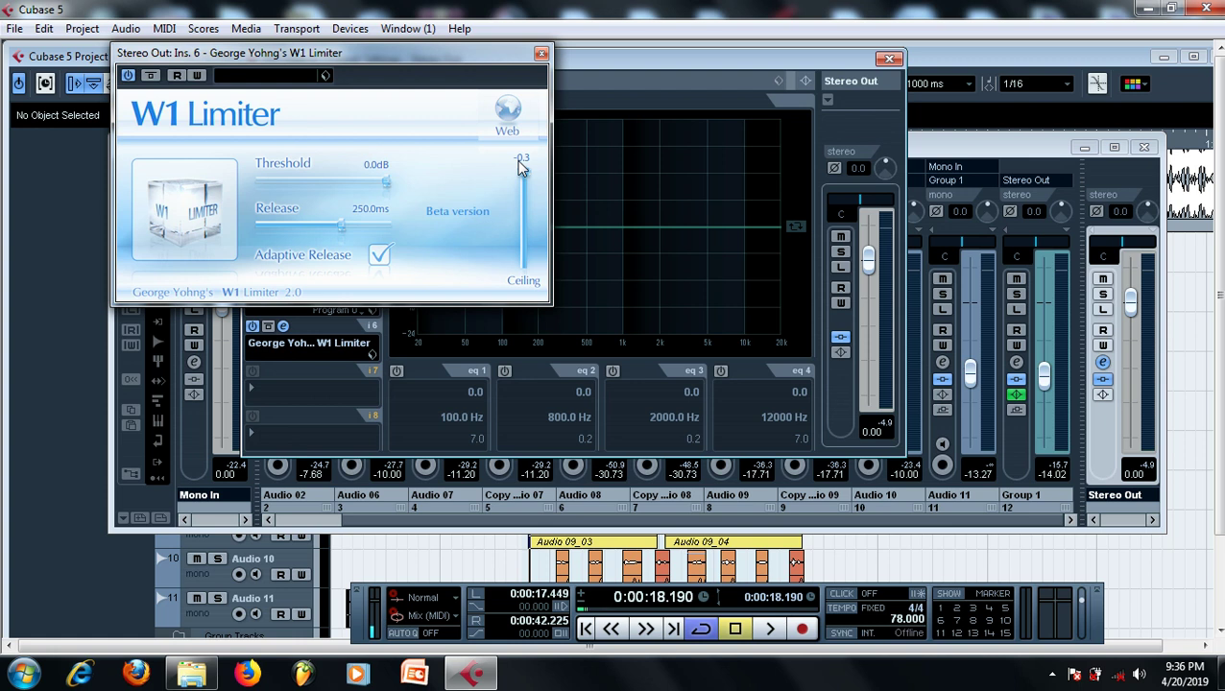
Review the soft clipper's settings in TRackS3 on insert slot 5 and return to the W1 Limiter window.
left_click(542, 53)
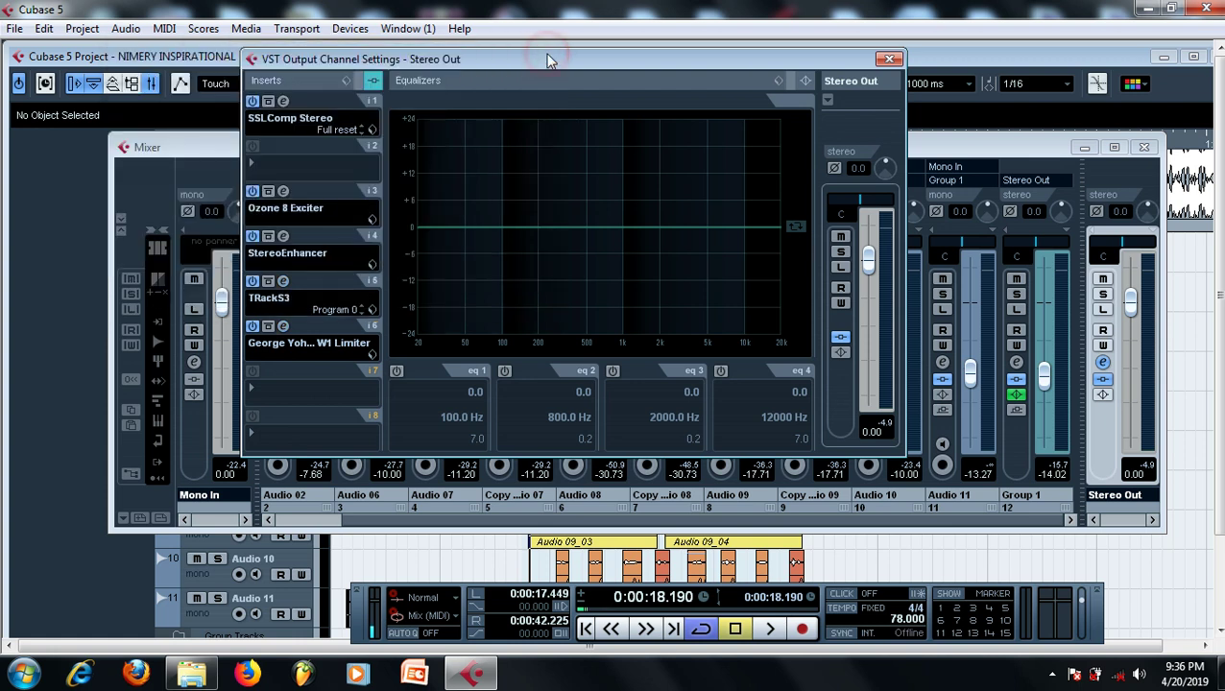
left_click(285, 280)
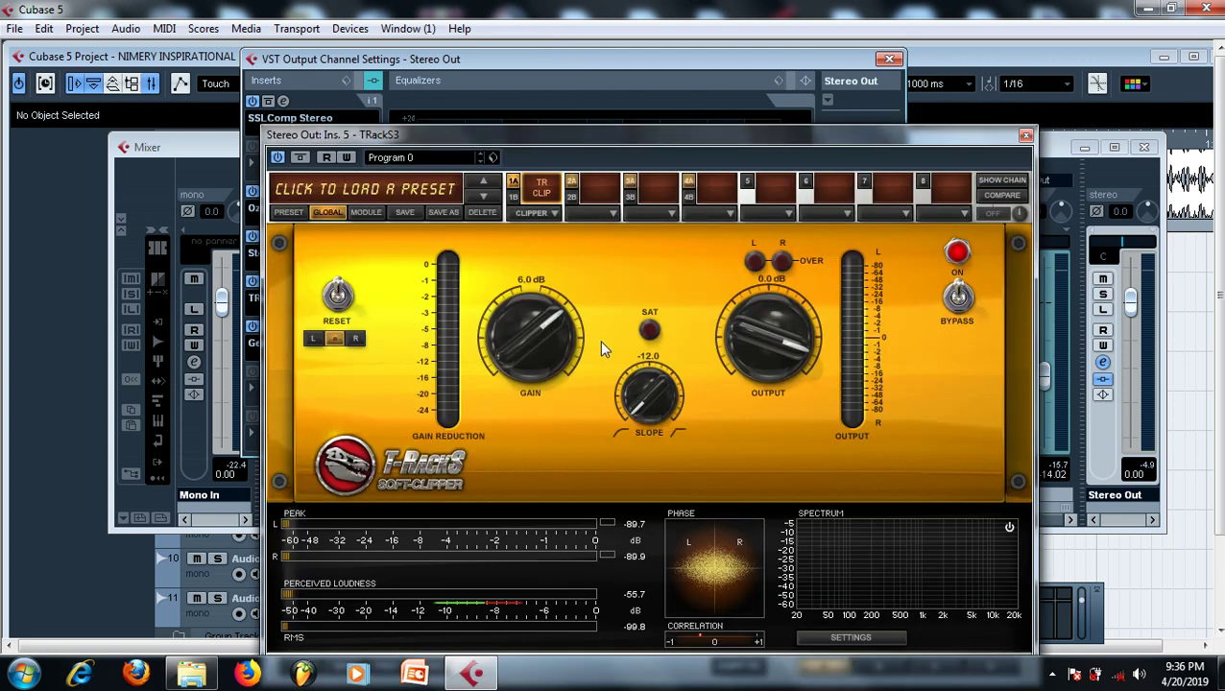
left_click(1025, 134)
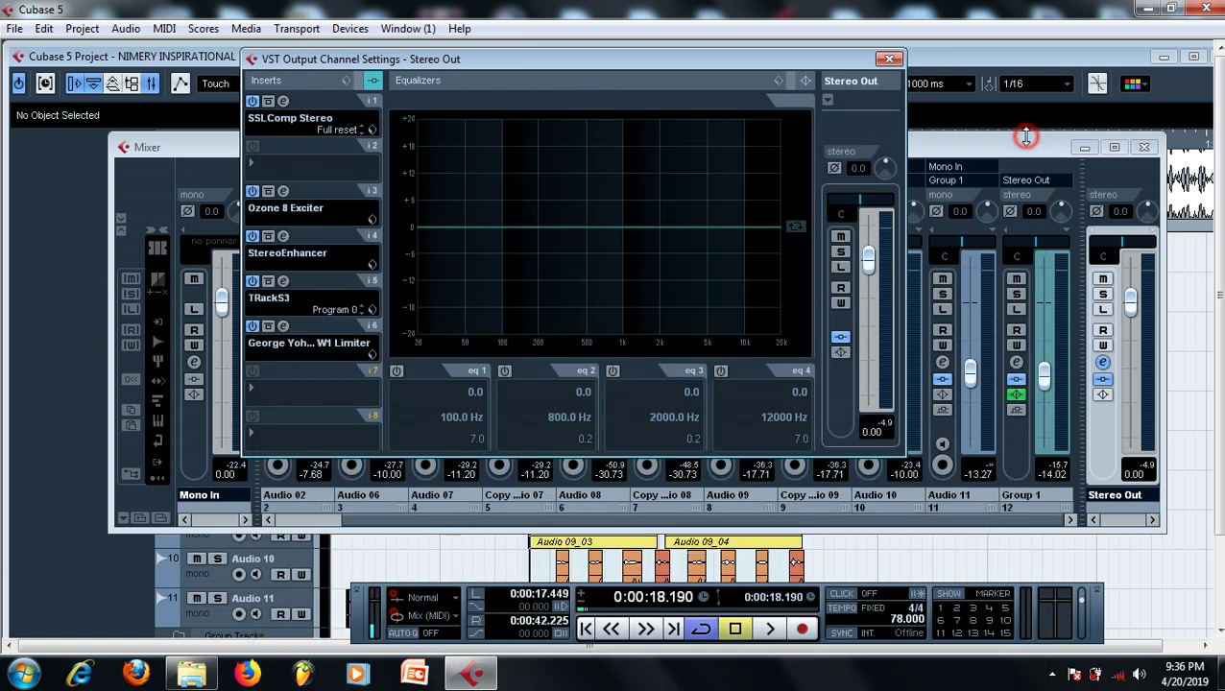
left_click(283, 325)
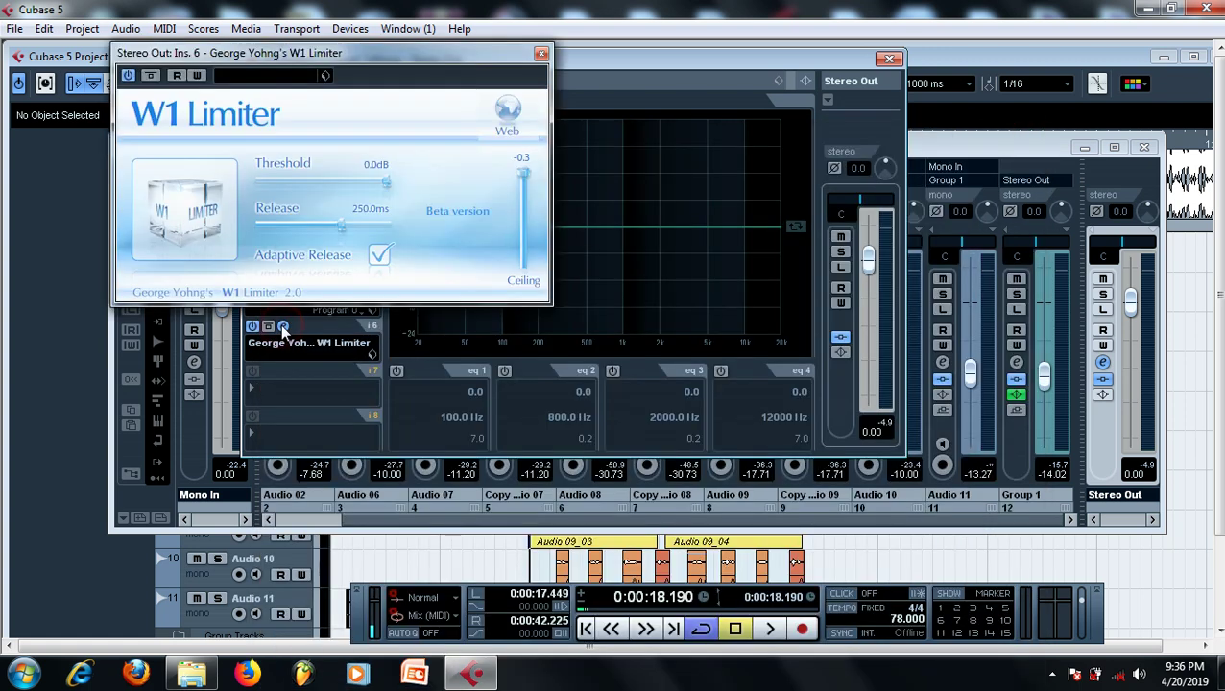
Play the loop and lower the W1 Limiter's threshold, setting it to exactly -10.0 dB.
key("space")
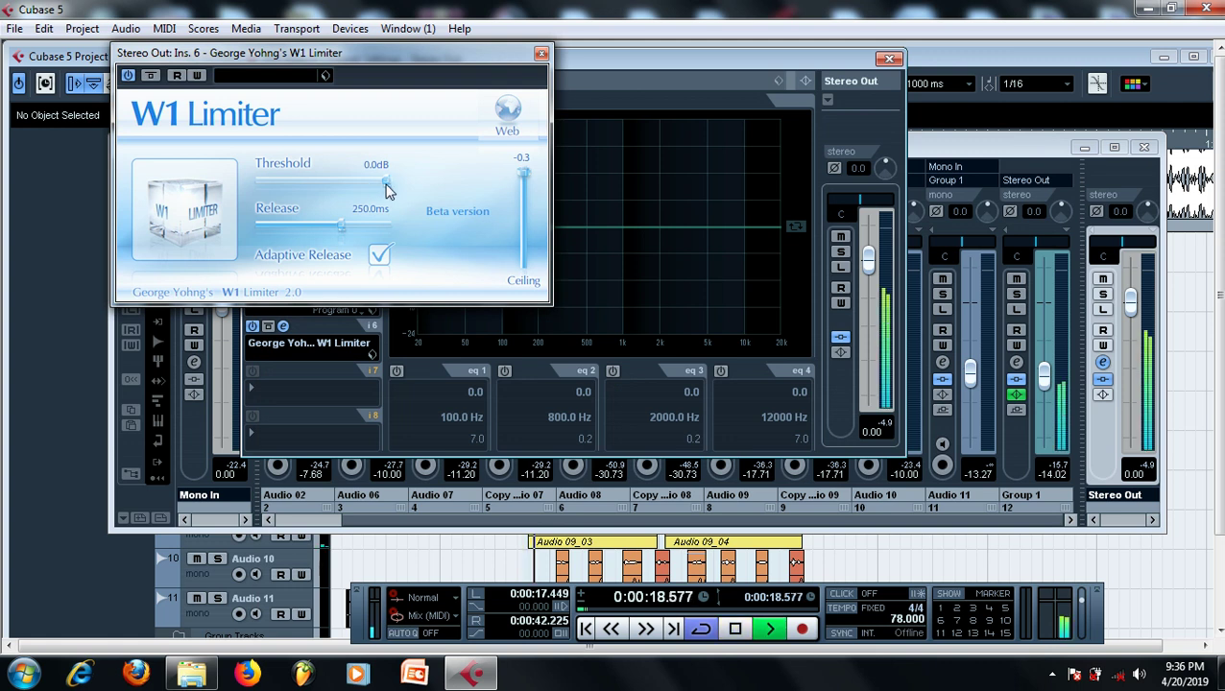
left_click_drag(384, 189, 331, 187)
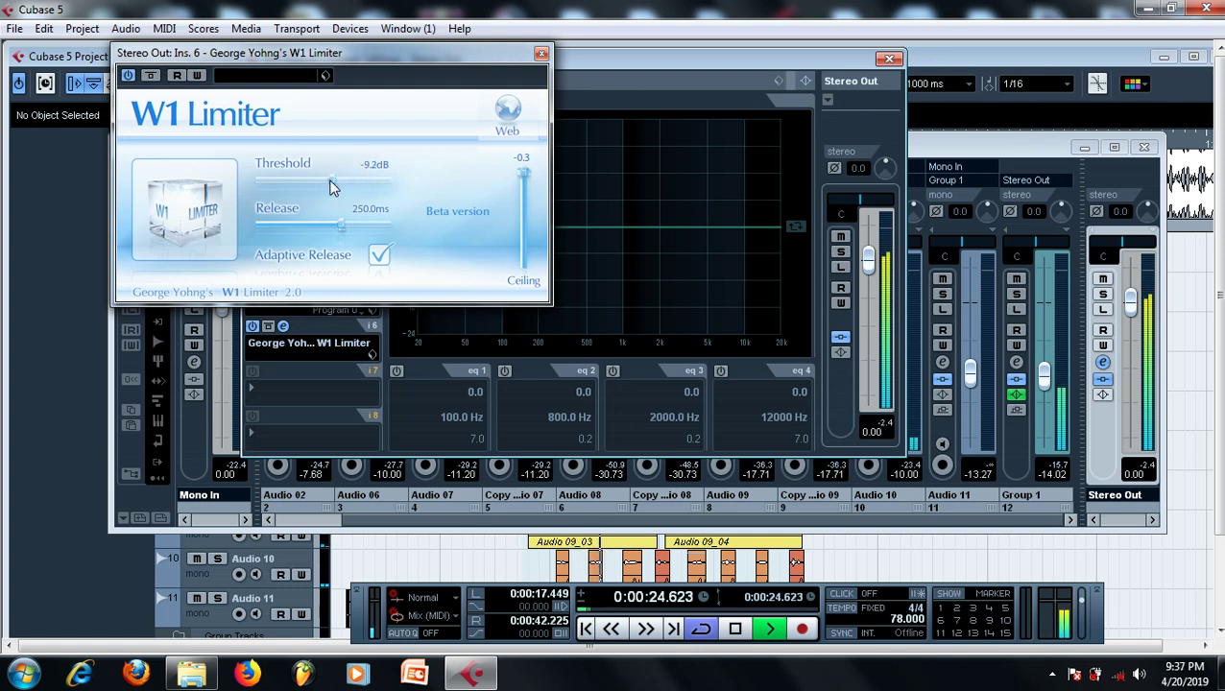
left_click(364, 169)
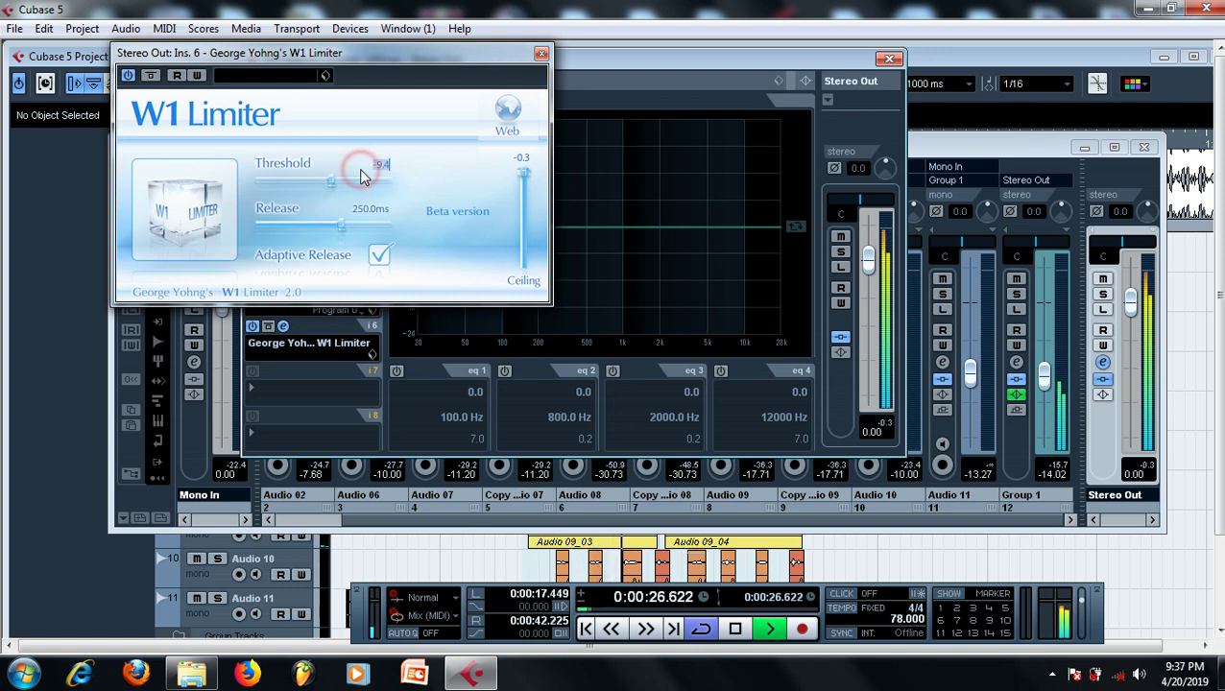
type("-")
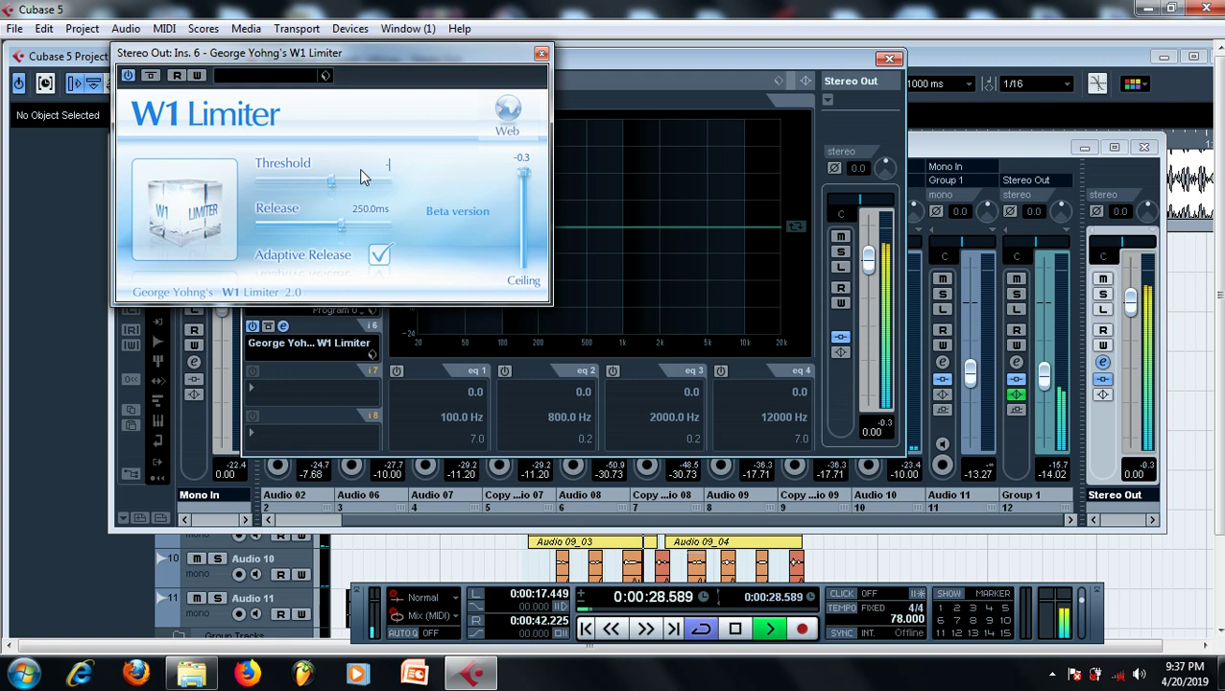
type("10")
key("Return")
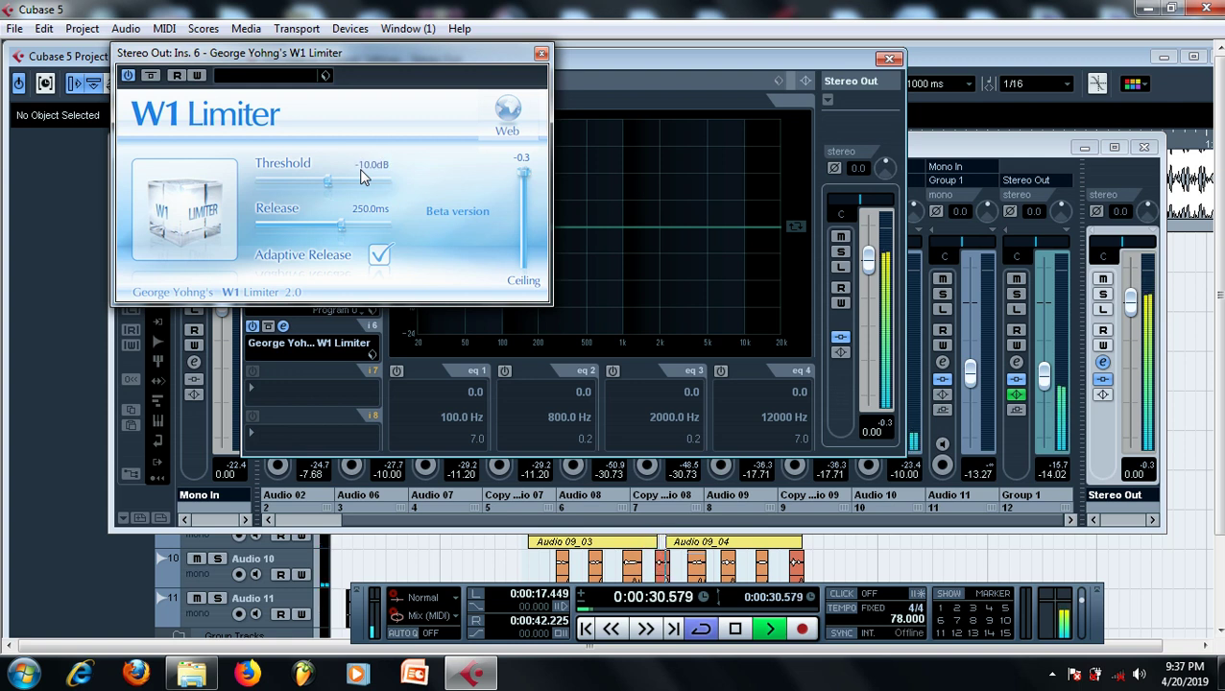
Close the W1 Limiter, the Stereo Out channel settings and the Mixer to return to the project's tracks.
left_click(541, 55)
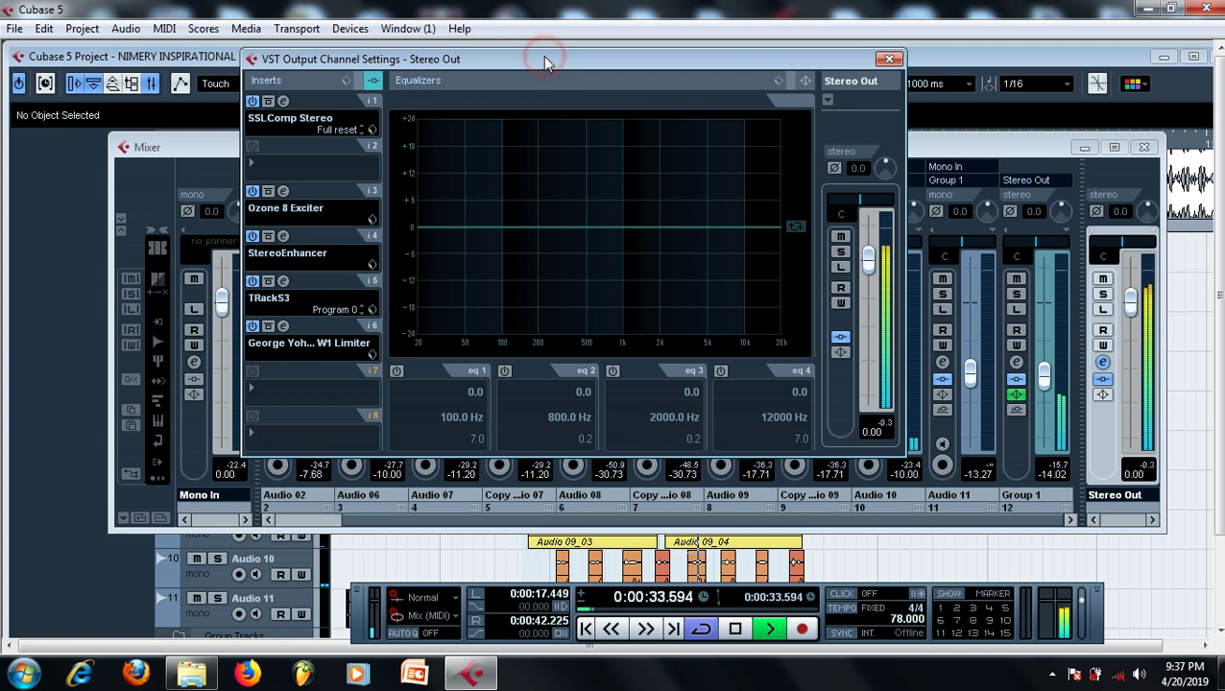
left_click(887, 61)
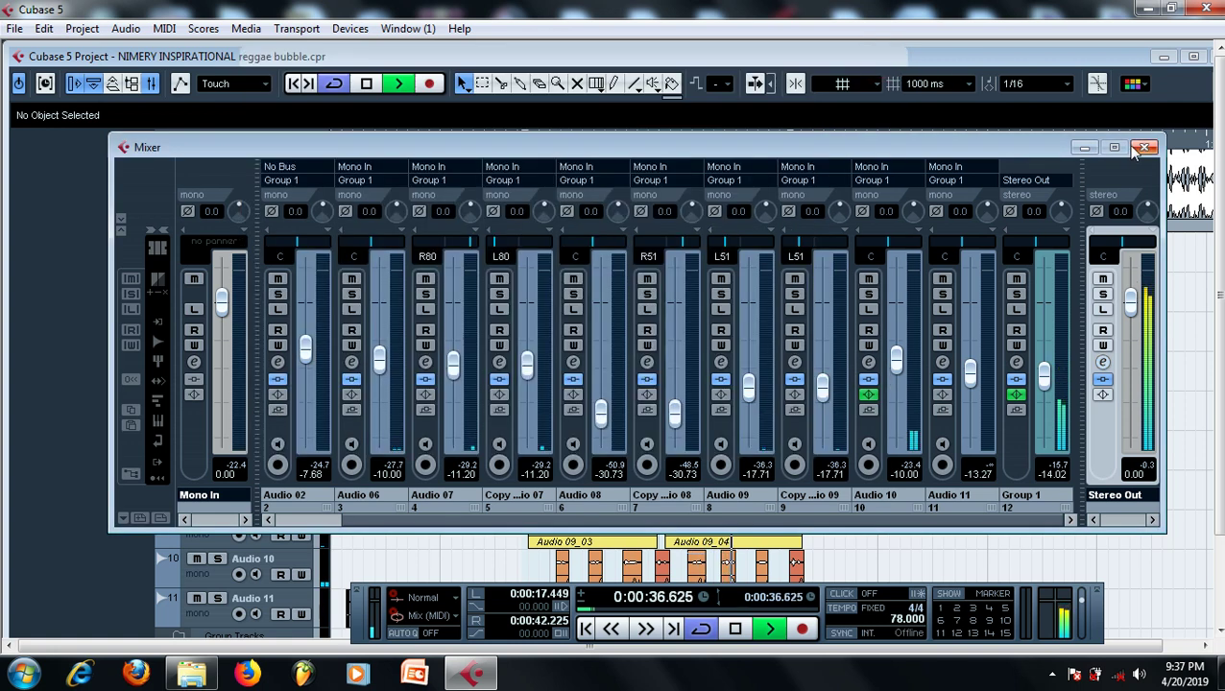
left_click(1145, 148)
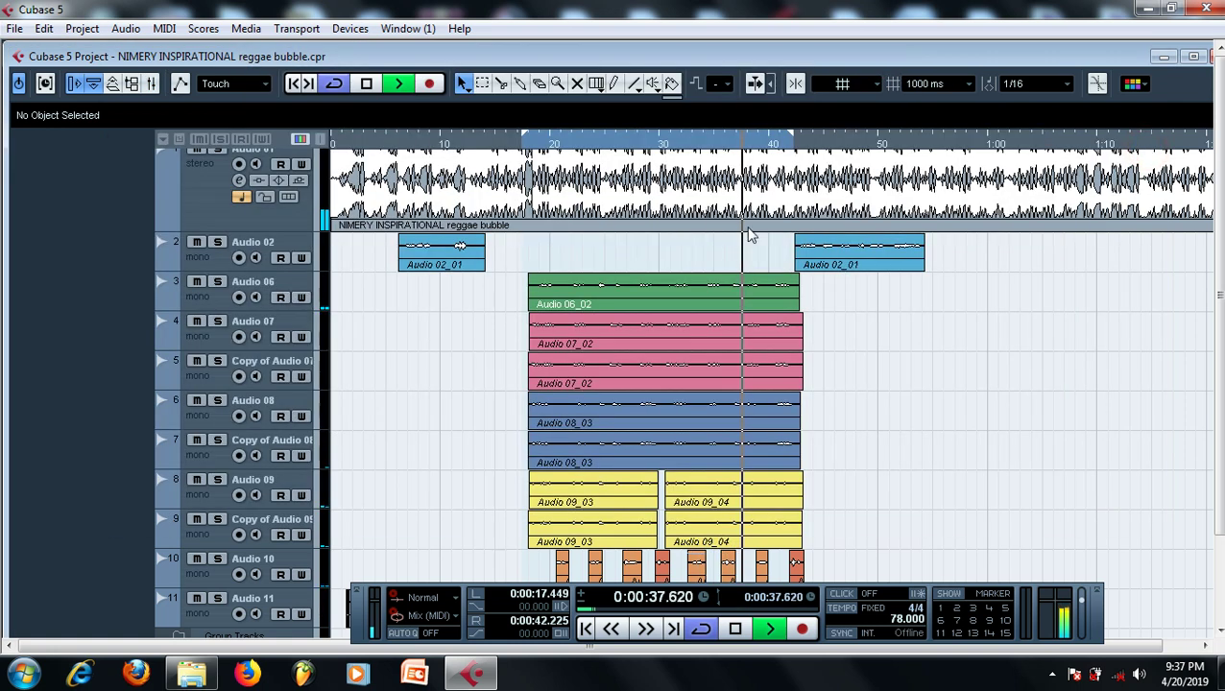
Select the Audio 01 backing track, check its channel fader level against the vocals during playback, and stop the loop.
left_click(199, 218)
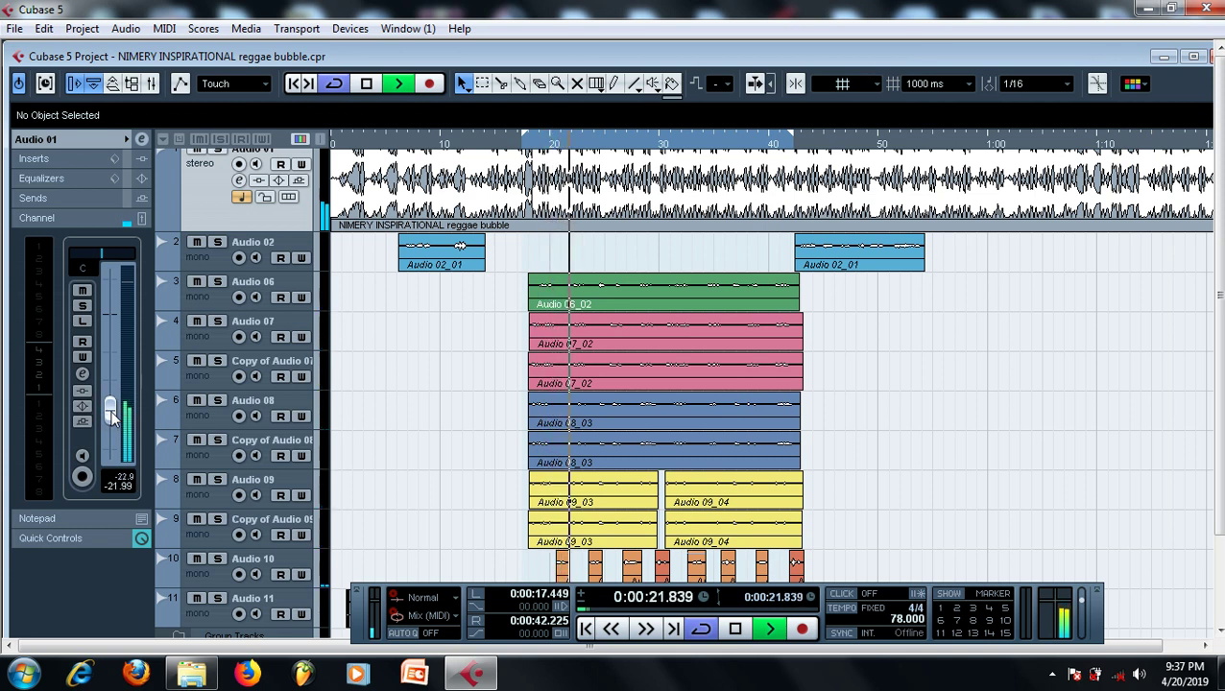
left_click_drag(110, 419, 112, 415)
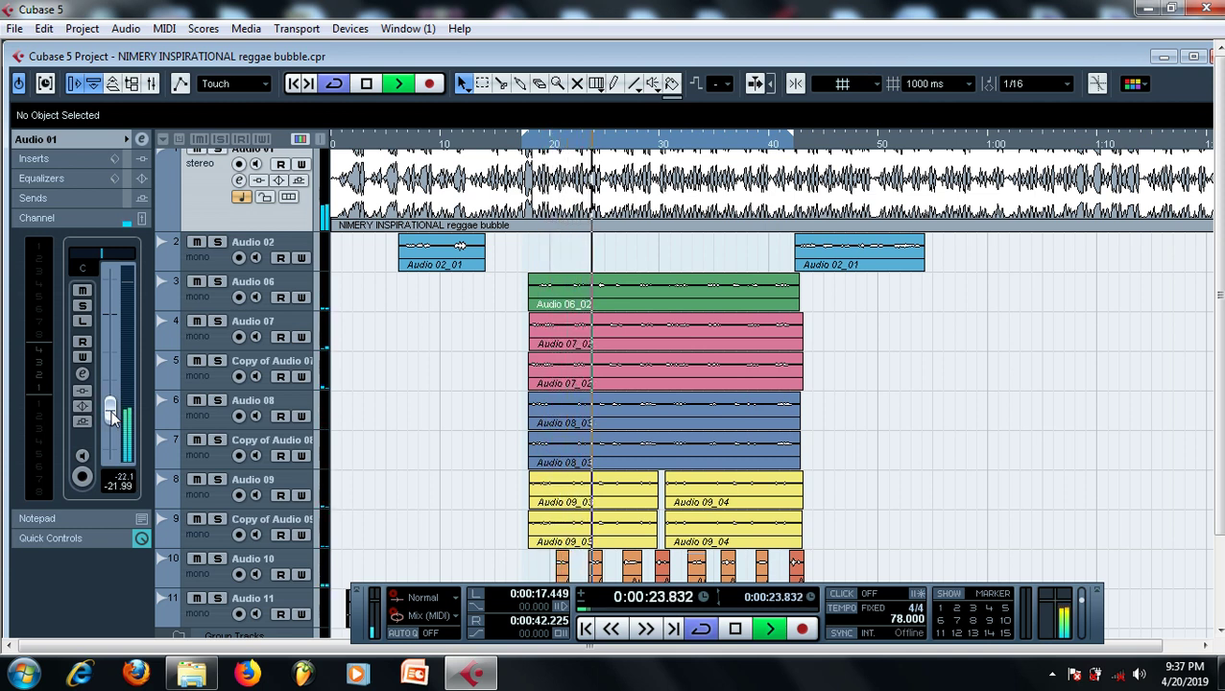
key("space")
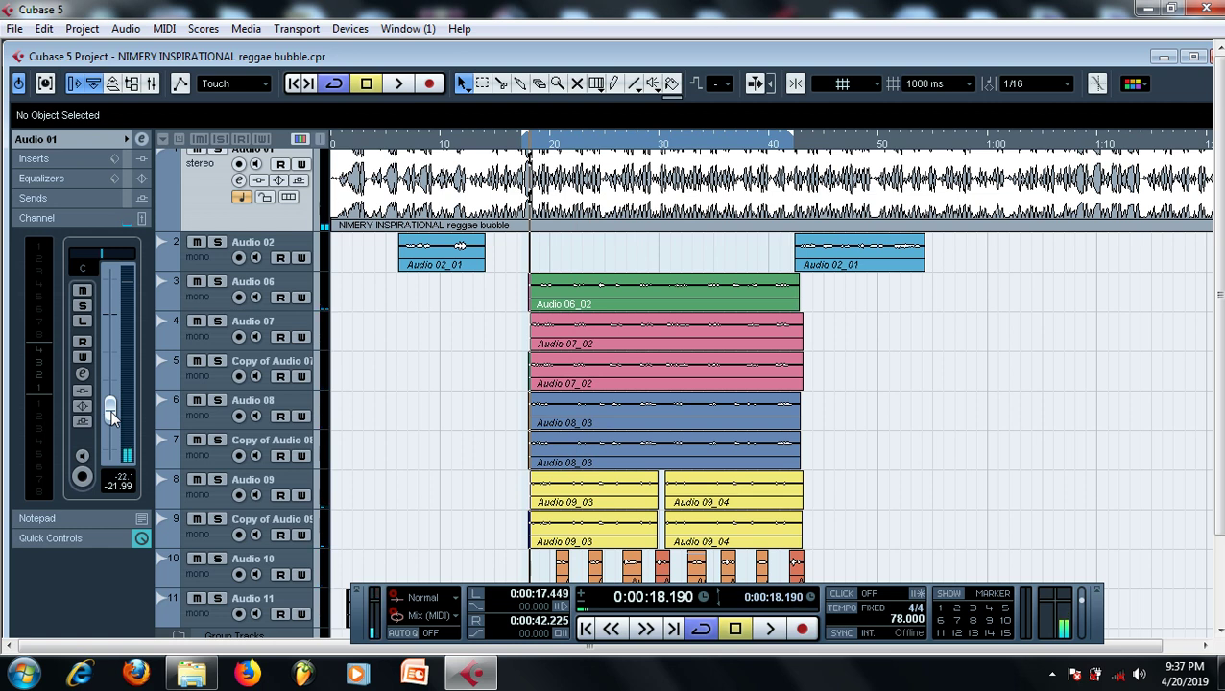